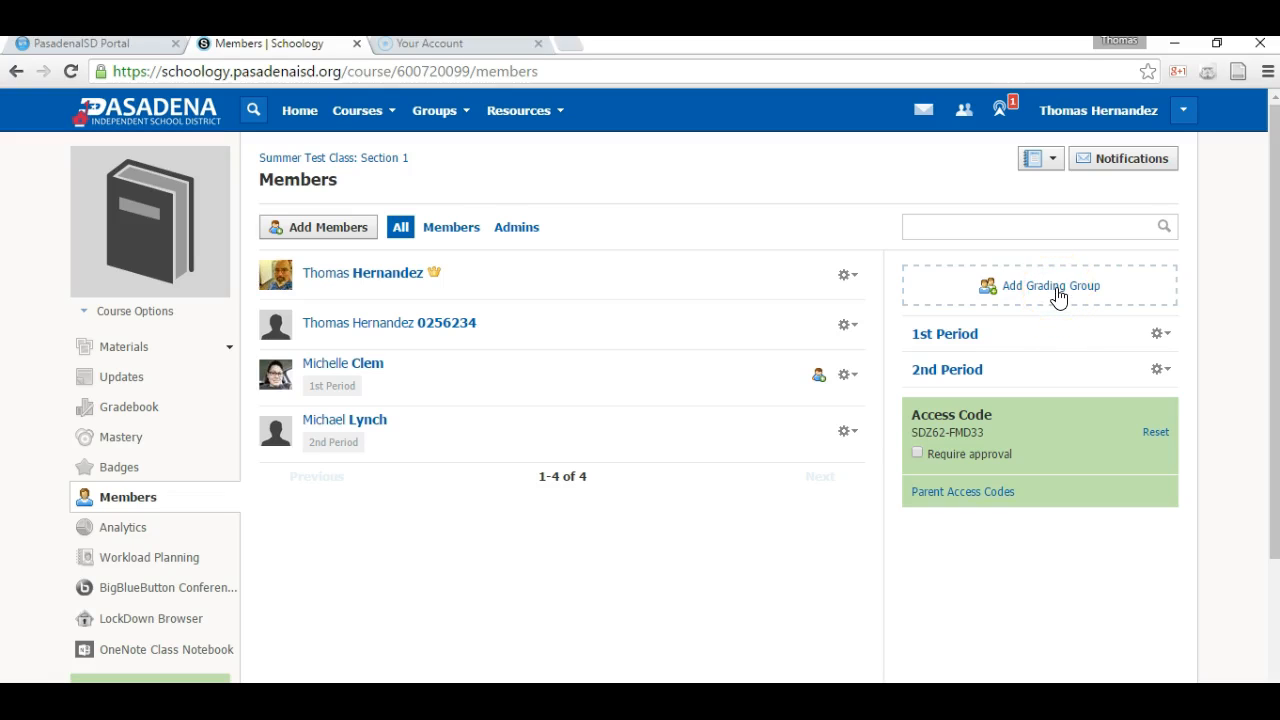
pyautogui.click(1058, 294)
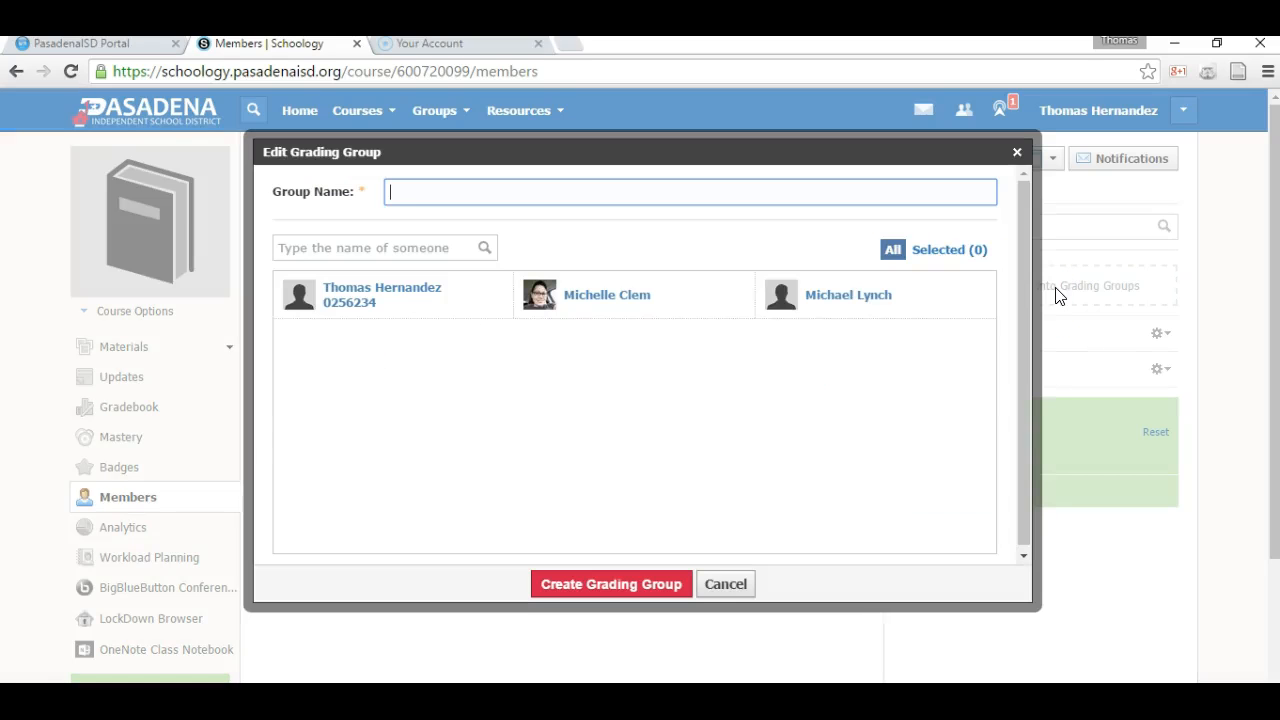
pyautogui.click(391, 192)
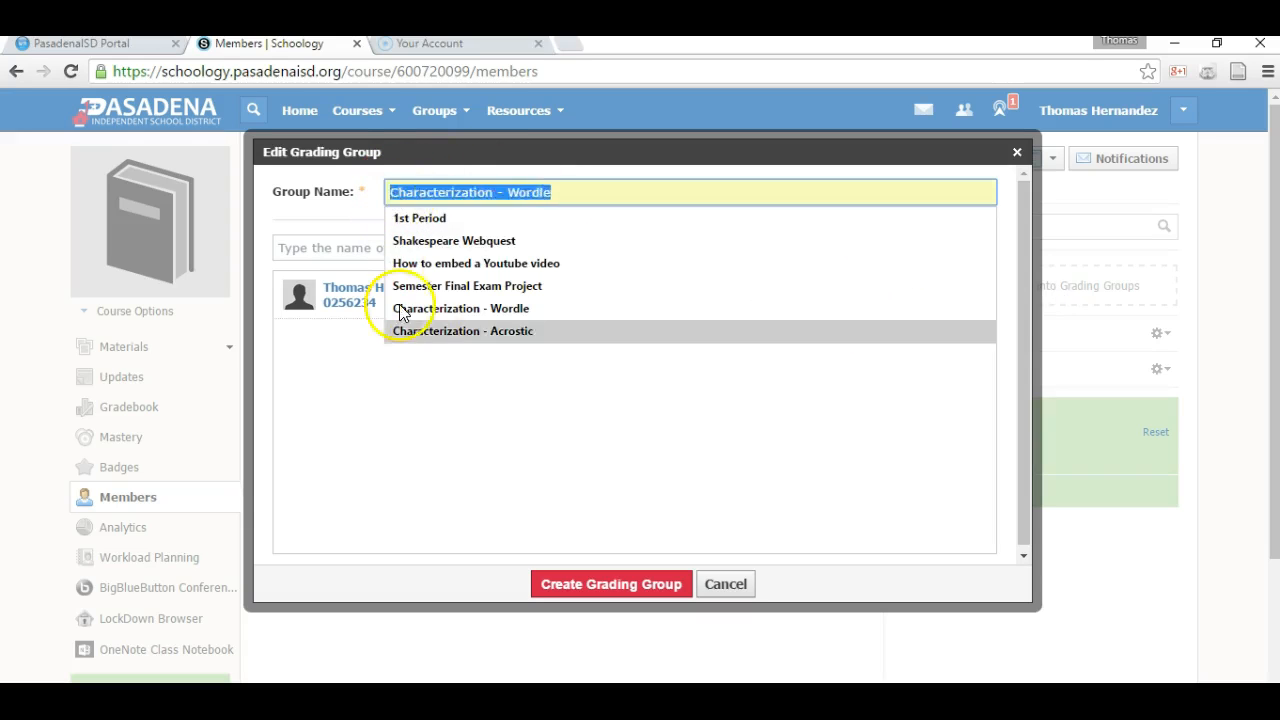
pyautogui.click(446, 420)
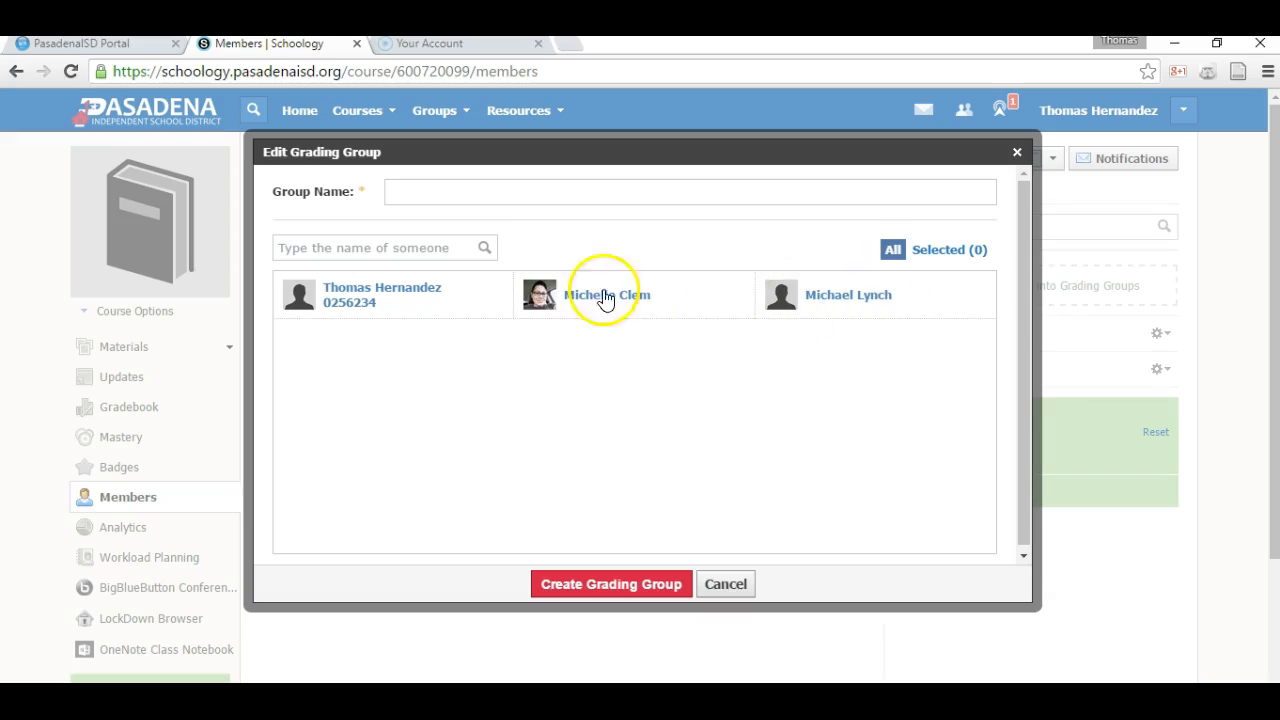
pyautogui.click(726, 586)
# - Edit the 1st Period grading group, adding the third listed member and removing that member again, and save the group
pyautogui.click(940, 336)
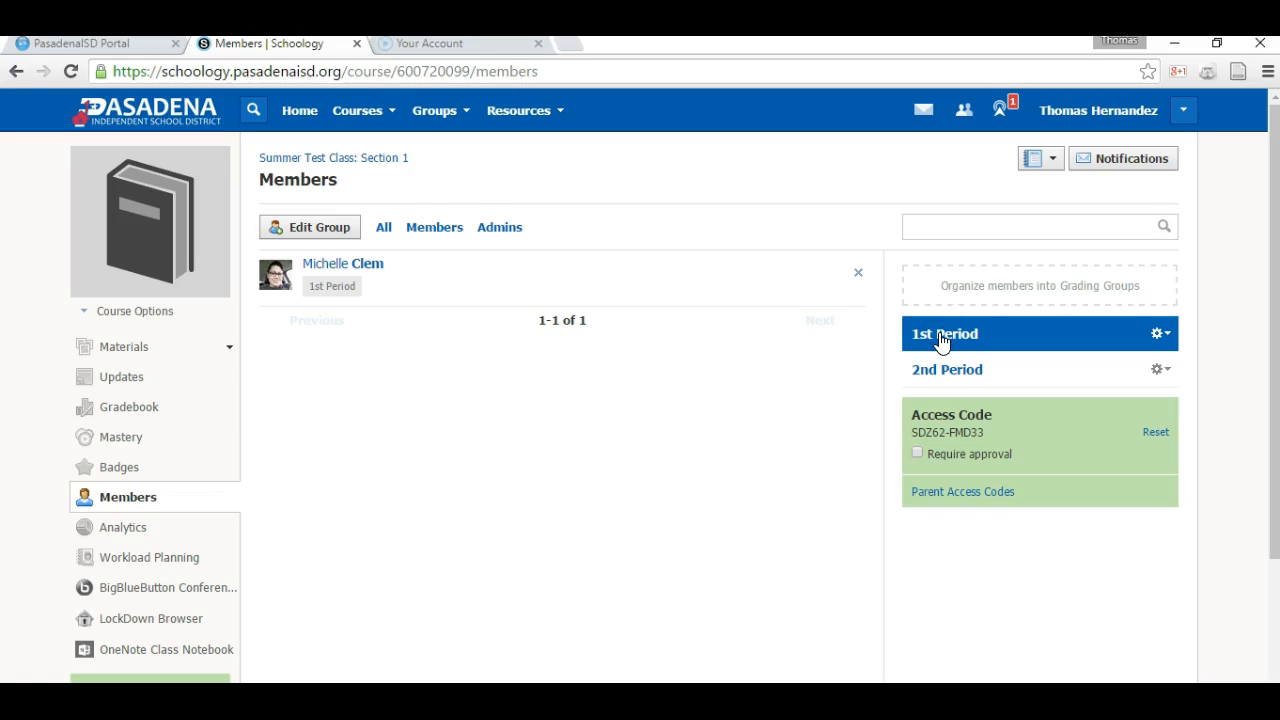
pyautogui.click(940, 338)
pyautogui.click(1157, 336)
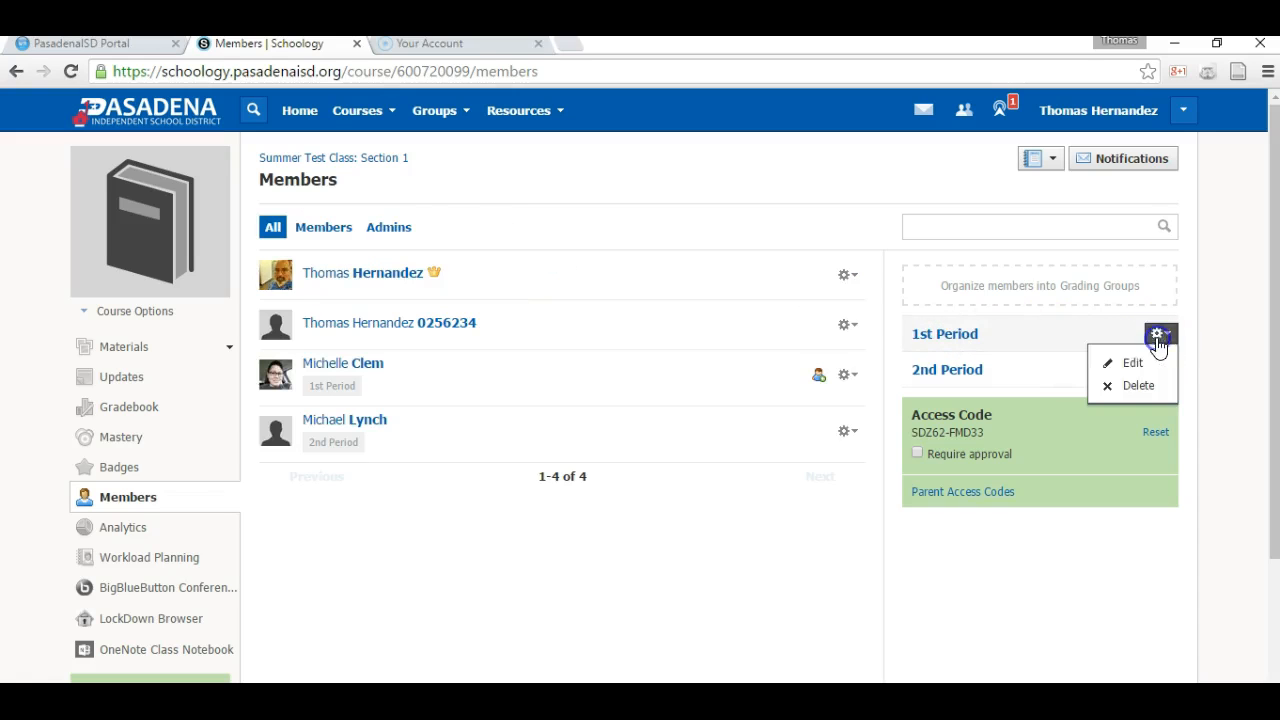
pyautogui.click(1130, 363)
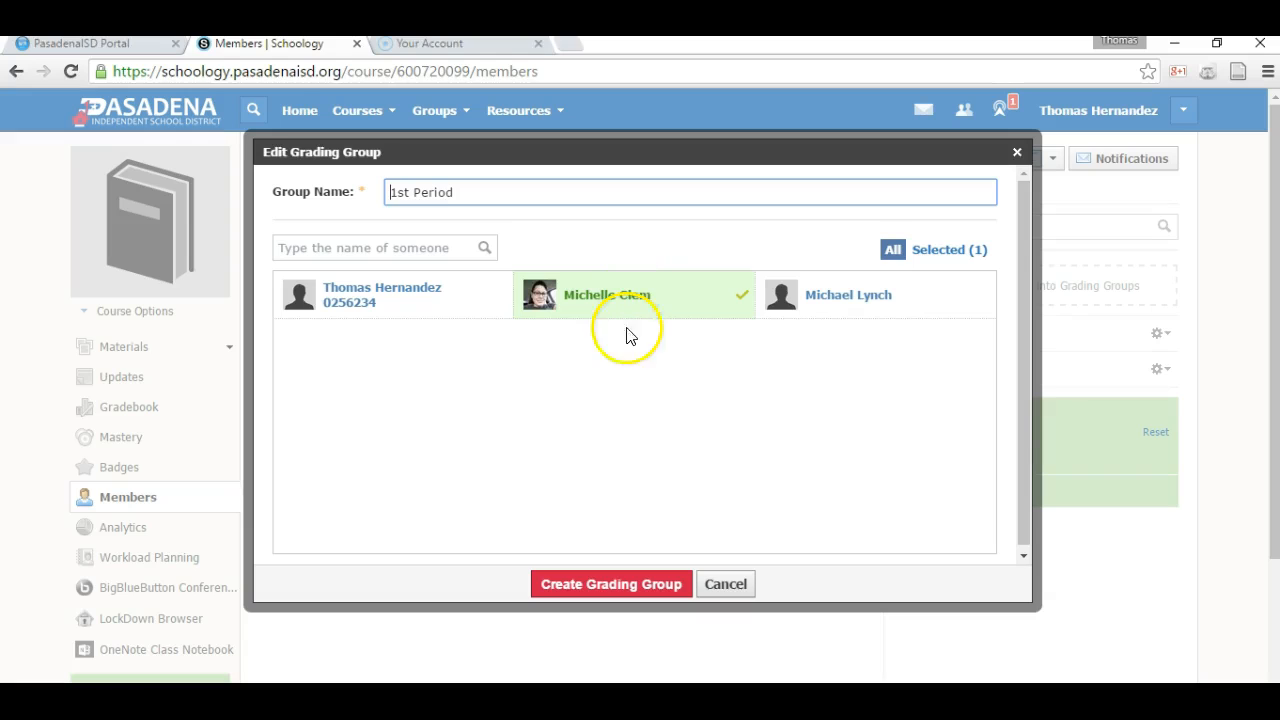
pyautogui.click(872, 310)
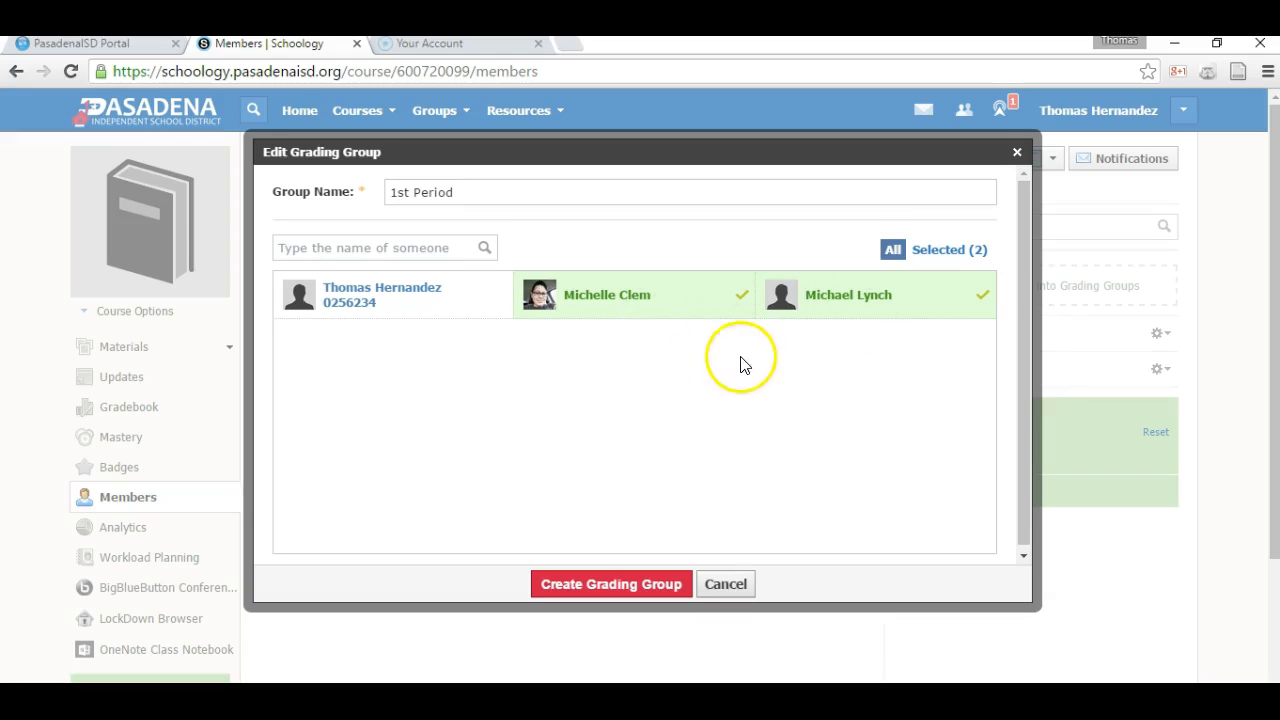
pyautogui.click(845, 298)
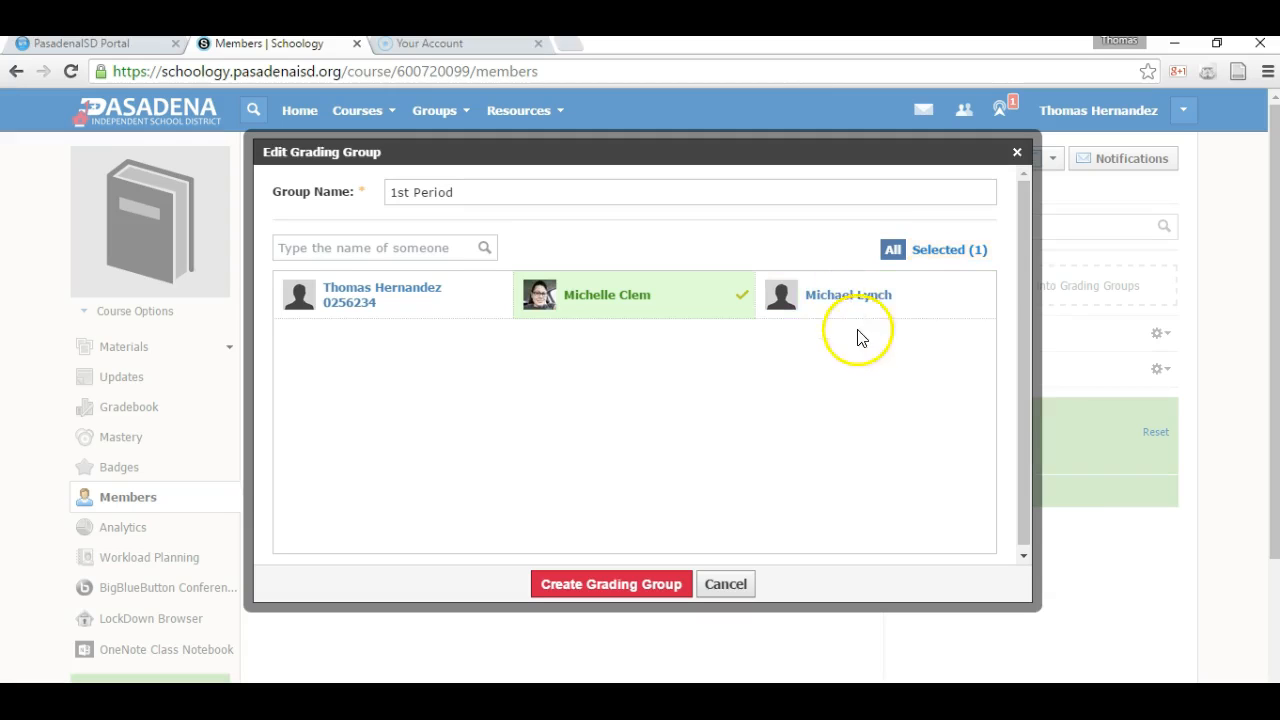
pyautogui.click(600, 585)
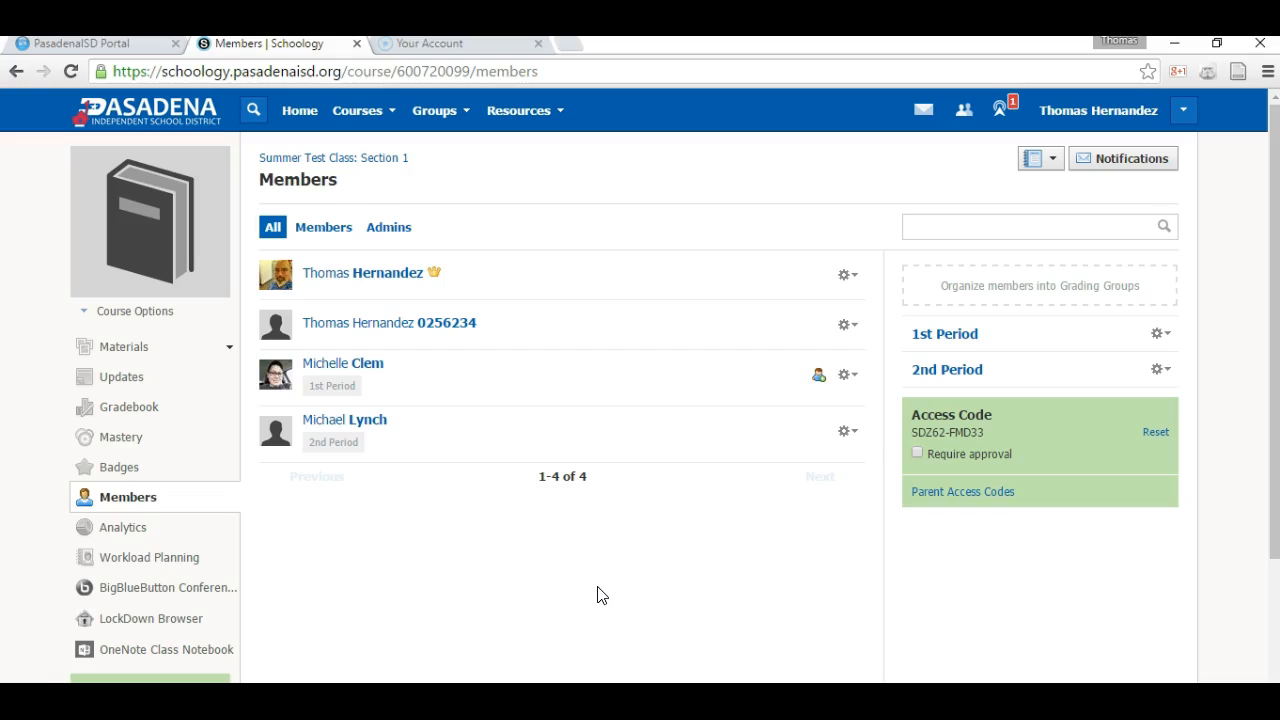
# - View the member lists of the 1st Period and 2nd Period grading groups
pyautogui.click(929, 342)
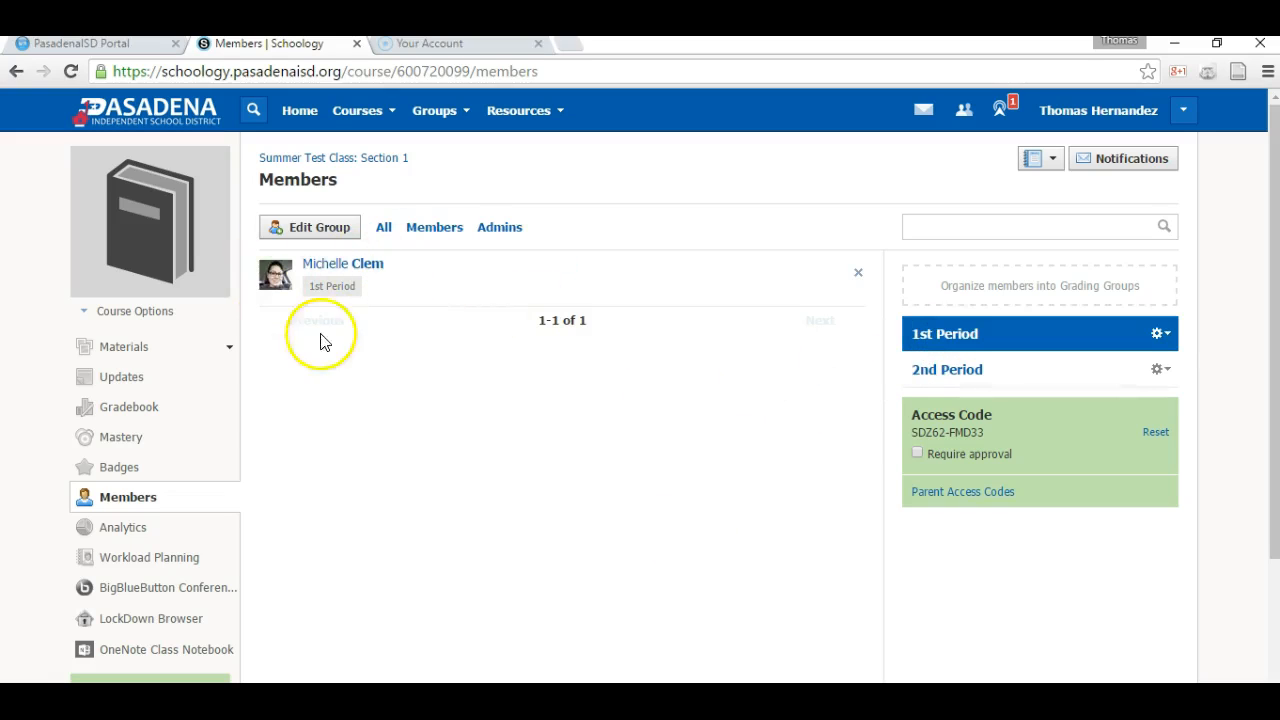
pyautogui.click(943, 368)
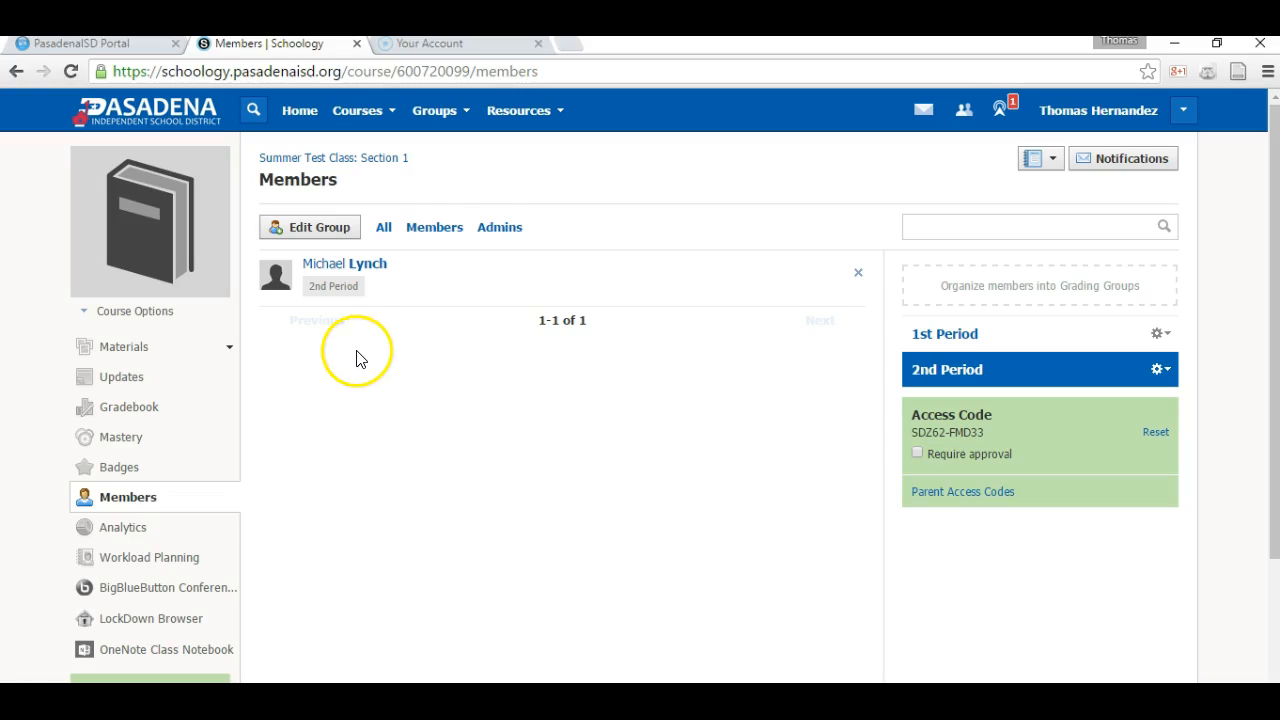
# - Open the course gradebook and filter it to show only the 1st Period grading group
pyautogui.click(120, 412)
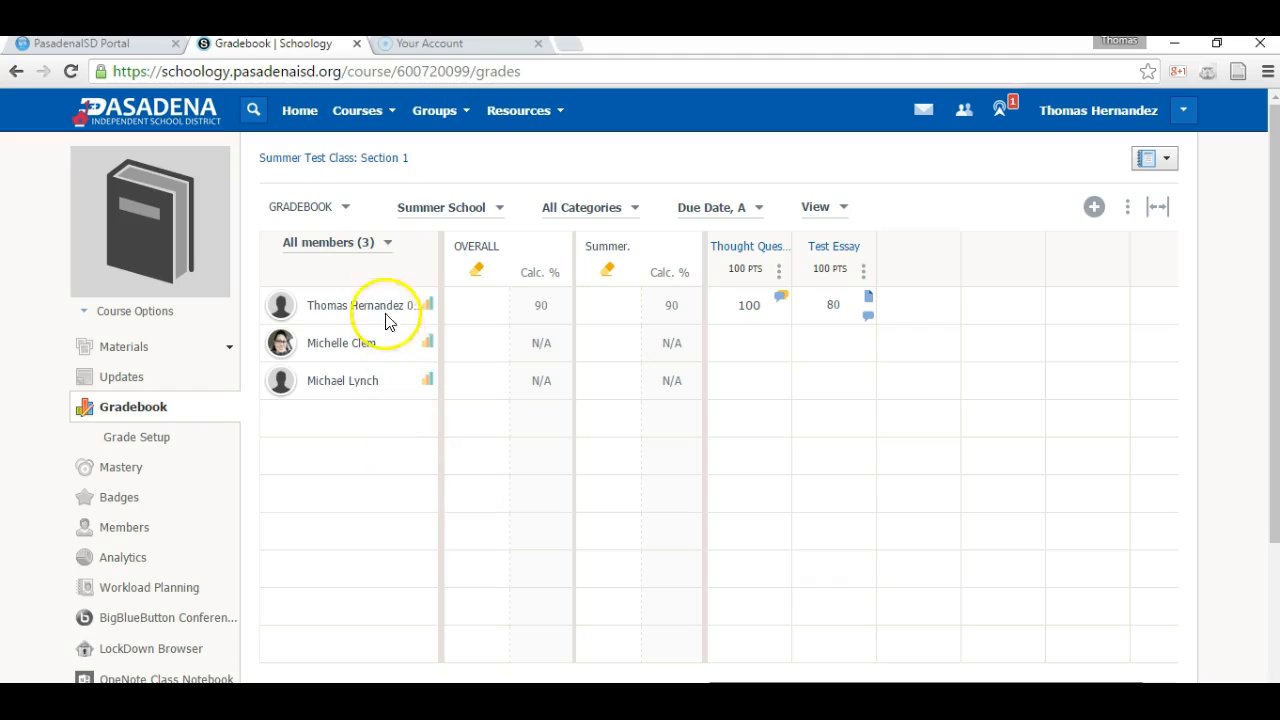
pyautogui.click(388, 250)
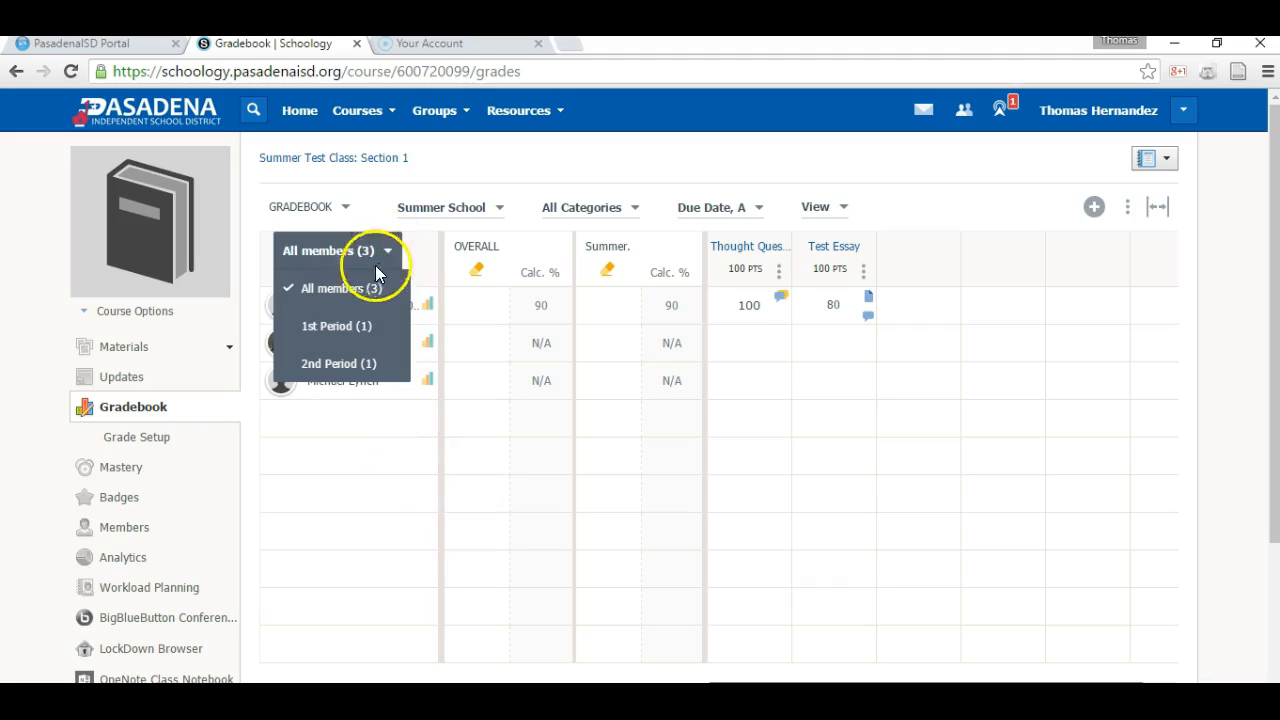
pyautogui.click(337, 326)
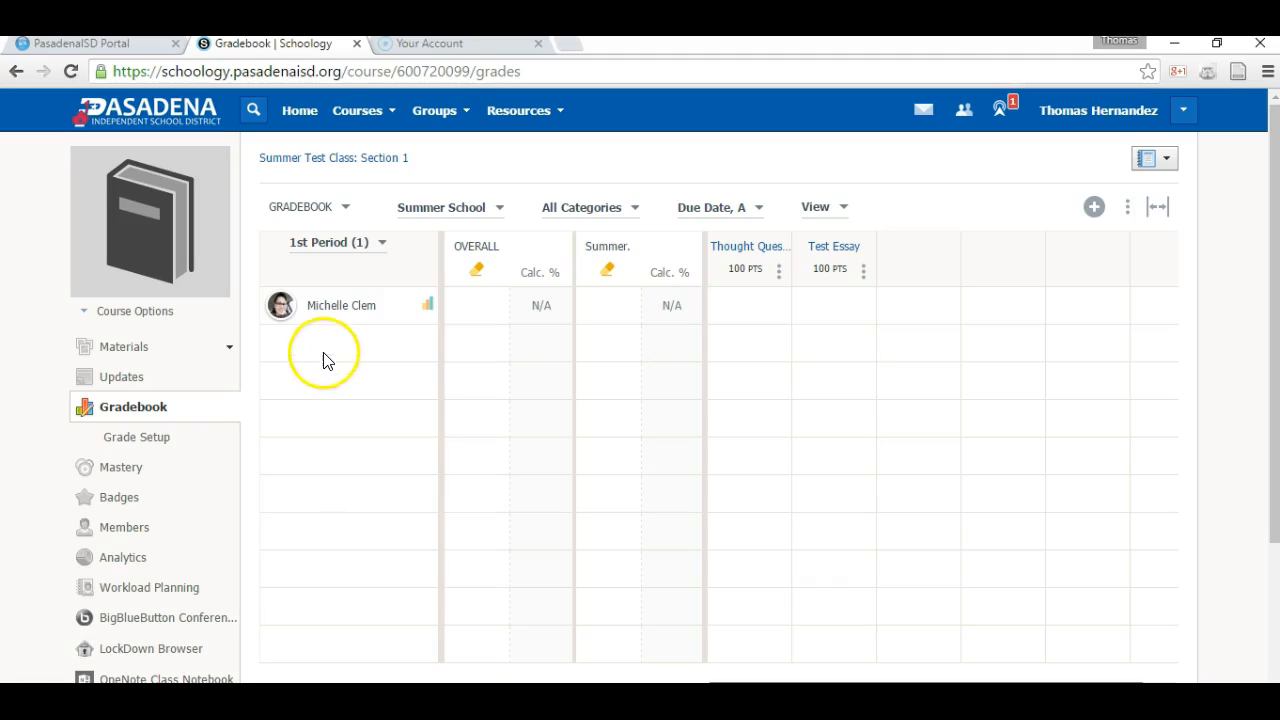
# - Open the course's grade setup and examine the category weights, final grade scale and grading column settings
pyautogui.click(144, 444)
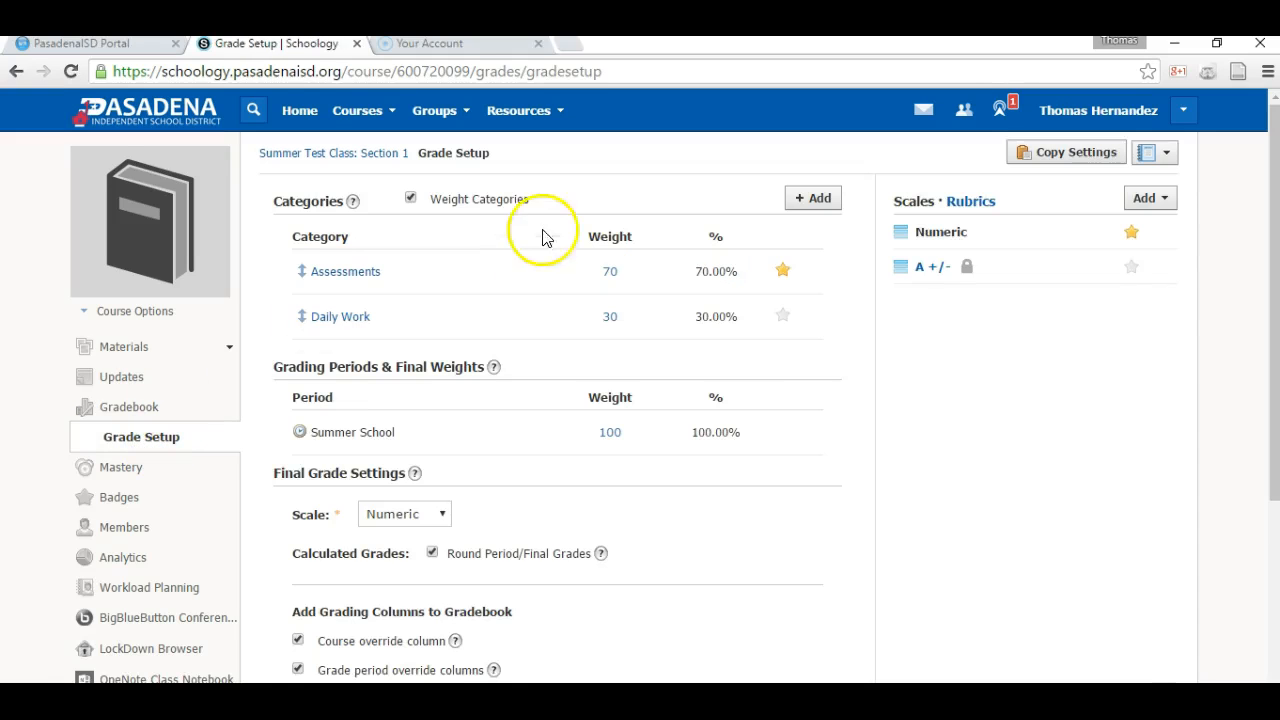
pyautogui.click(616, 279)
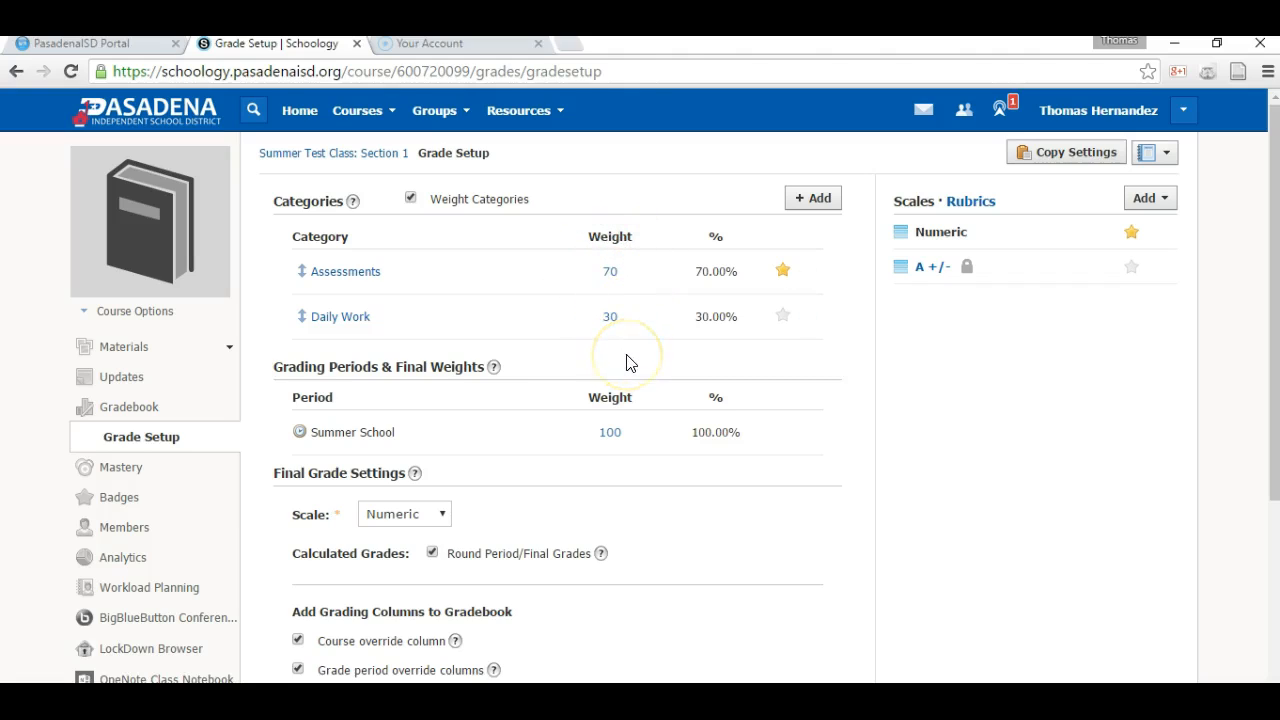
pyautogui.scroll(-3, 628, 364)
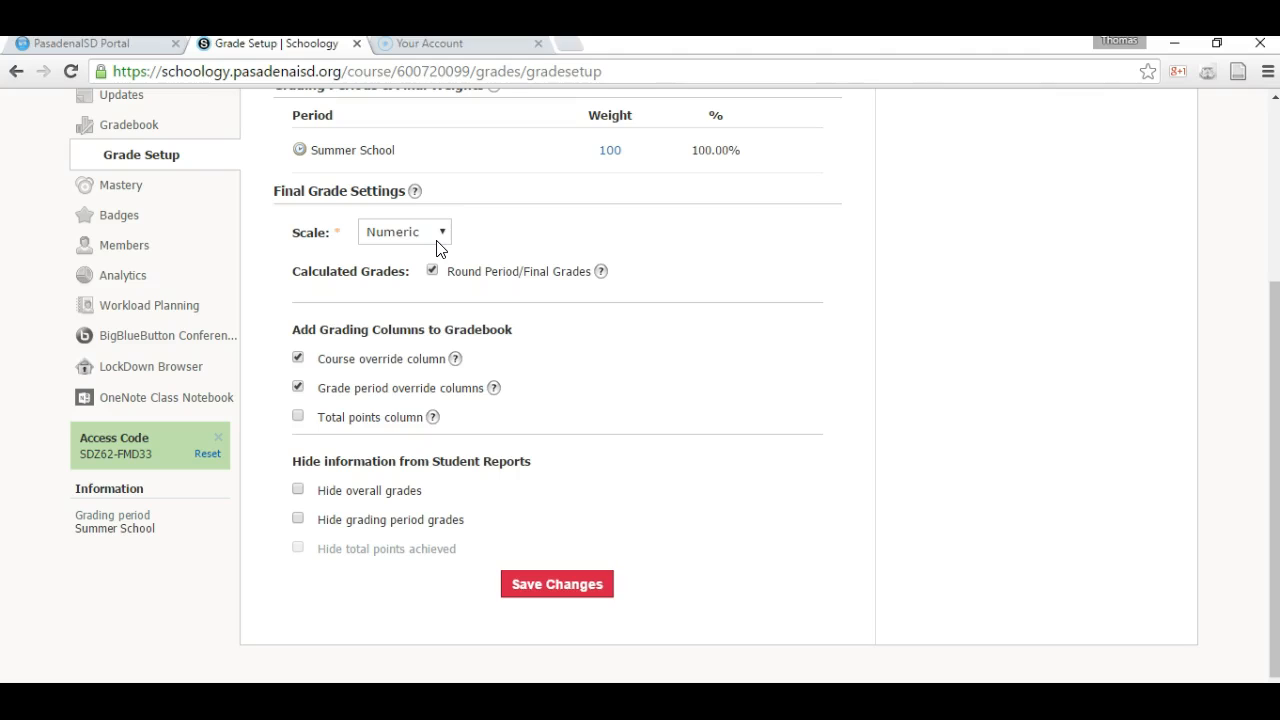
pyautogui.click(436, 232)
pyautogui.click(434, 230)
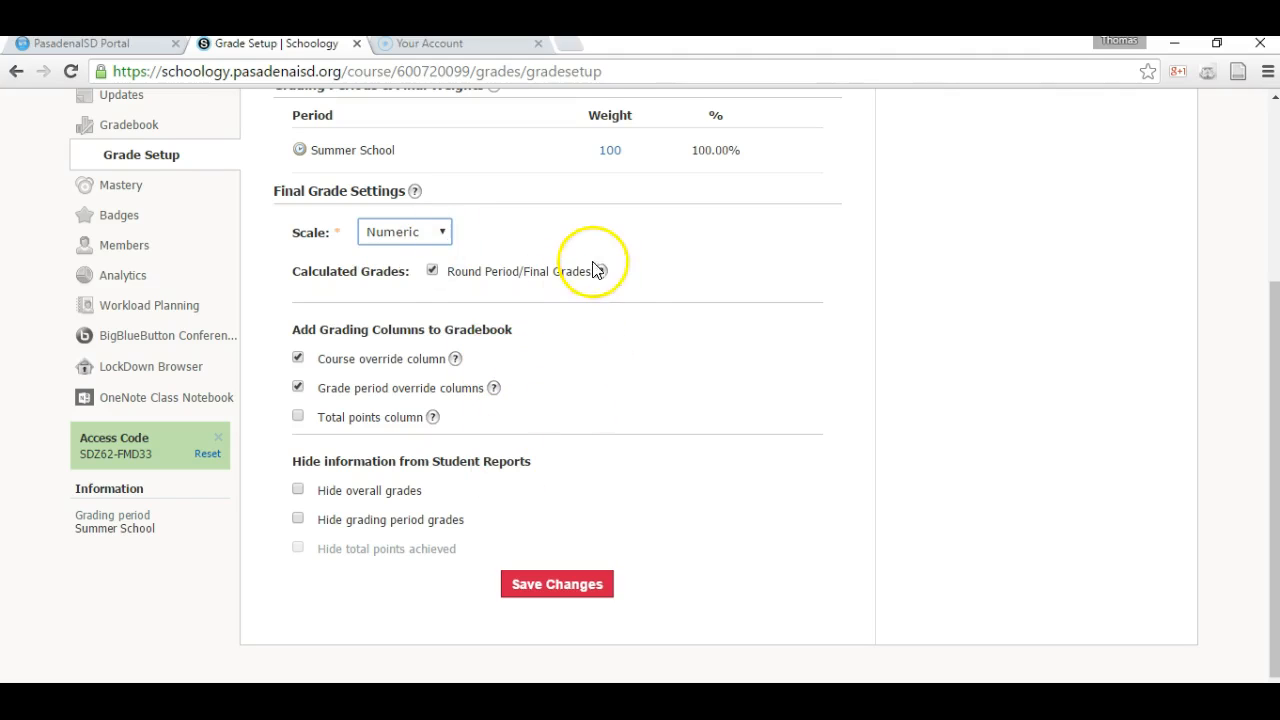
pyautogui.scroll(3, 680, 467)
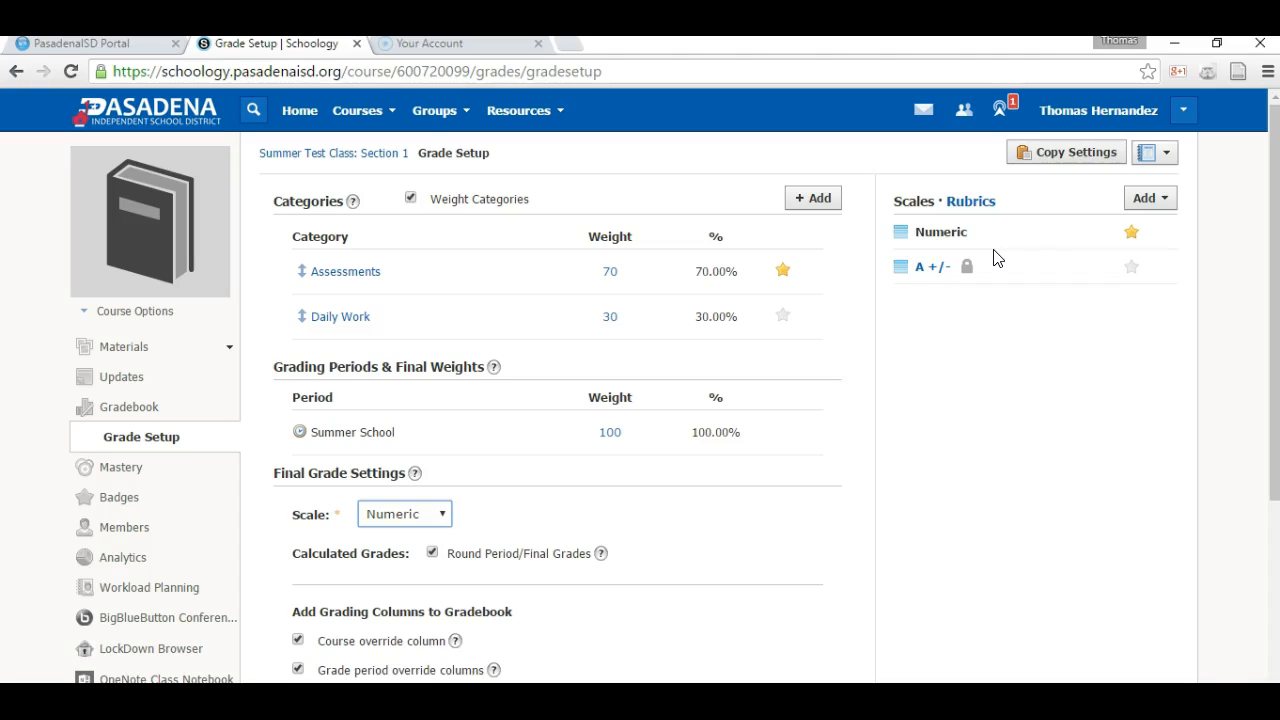
# - Show the course's rubrics, open the Essay rubric to review its criteria and grading scale, and close it without saving
pyautogui.click(983, 204)
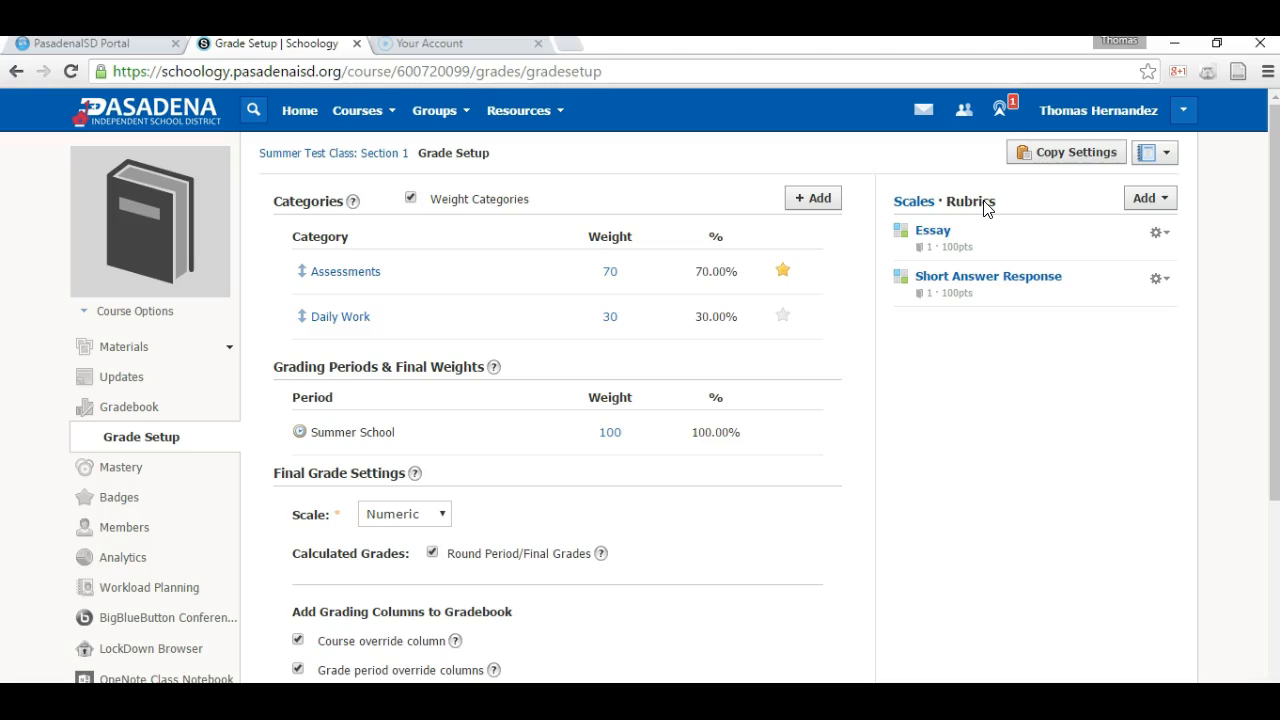
pyautogui.click(933, 232)
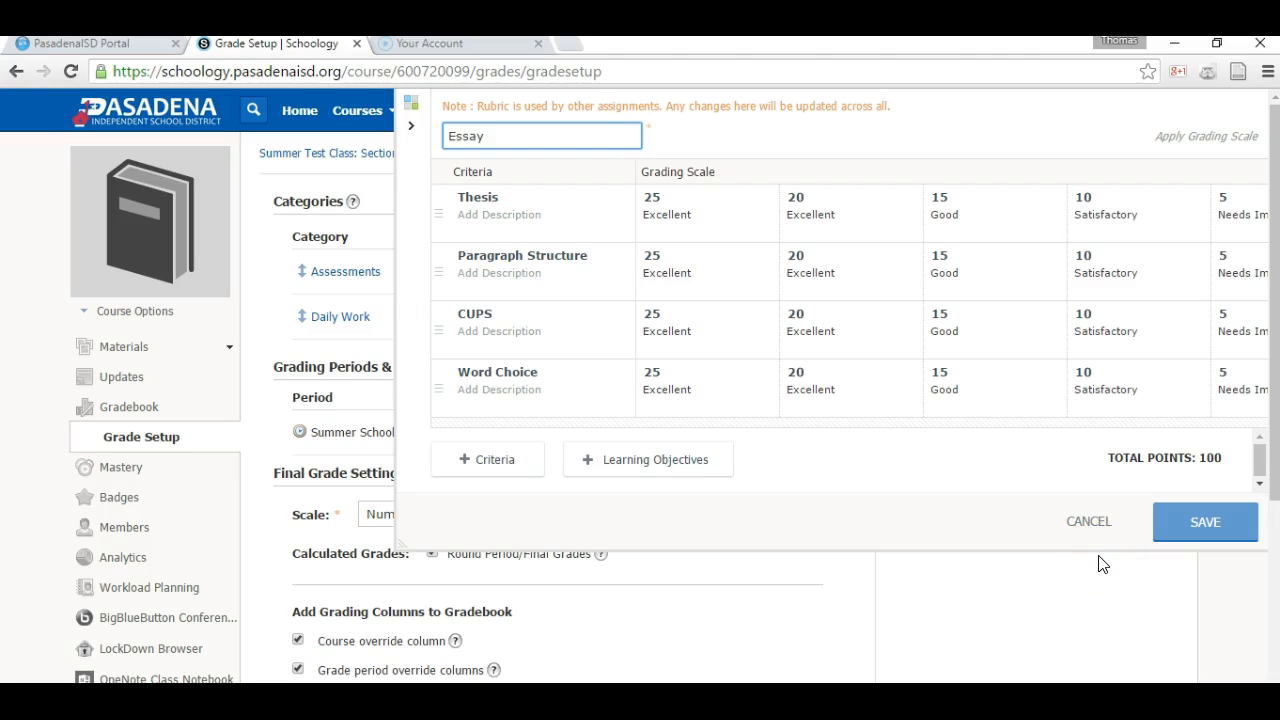
pyautogui.click(1092, 521)
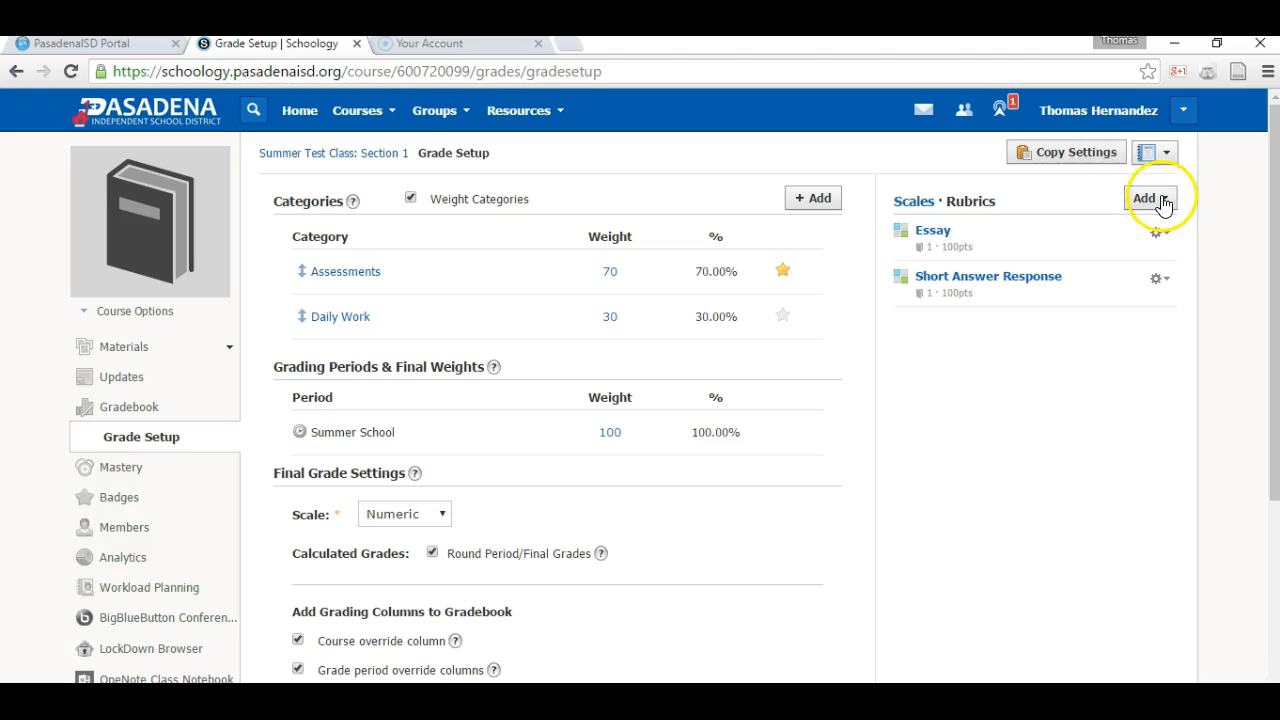
# - Start a new rubric and add a second criterion row to it
pyautogui.click(1163, 203)
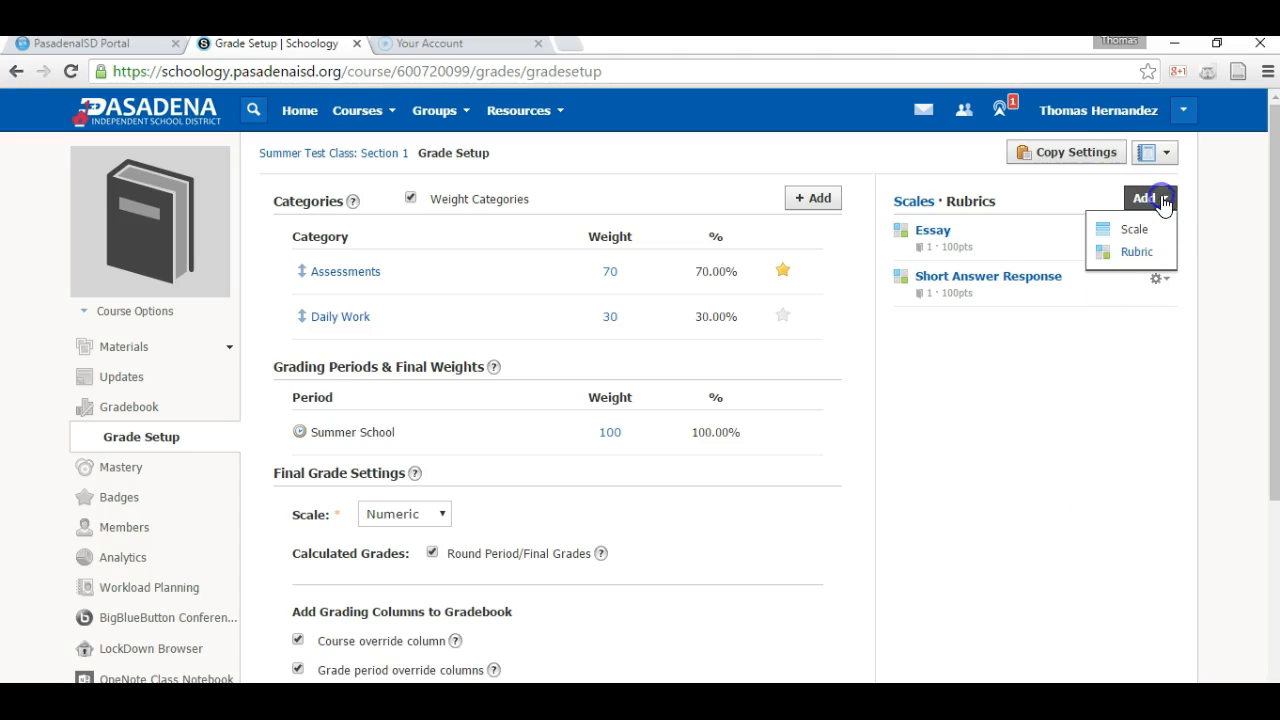
pyautogui.click(1150, 253)
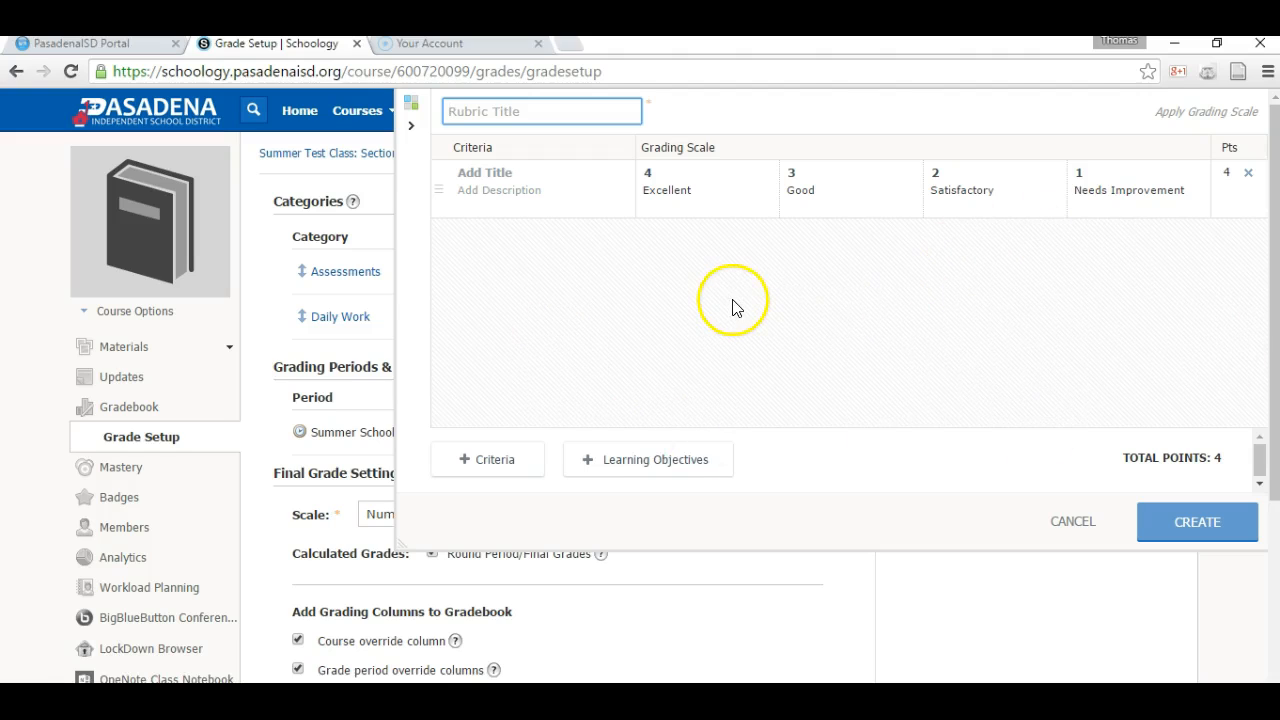
pyautogui.click(469, 456)
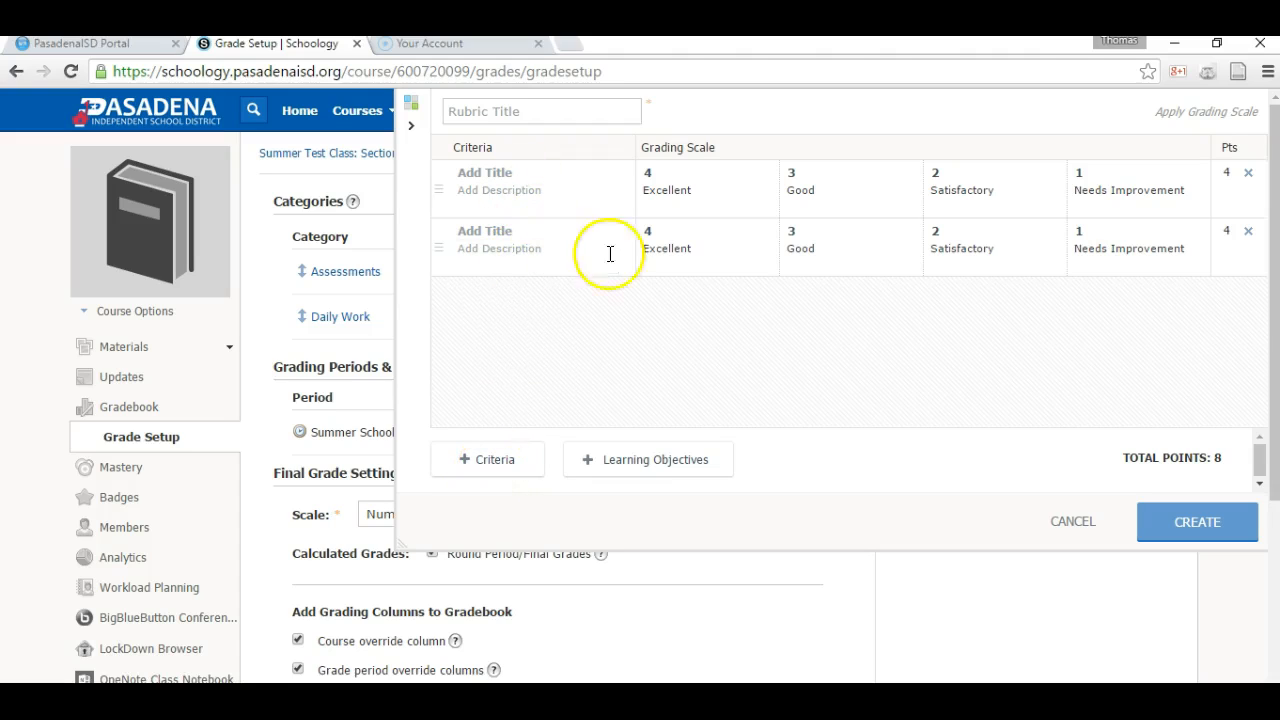
# - Set the first criterion's points to 10 for Excellent, 8 for Good, 6 for Satisfactory and 4 for Needs Improvement
pyautogui.click(657, 172)
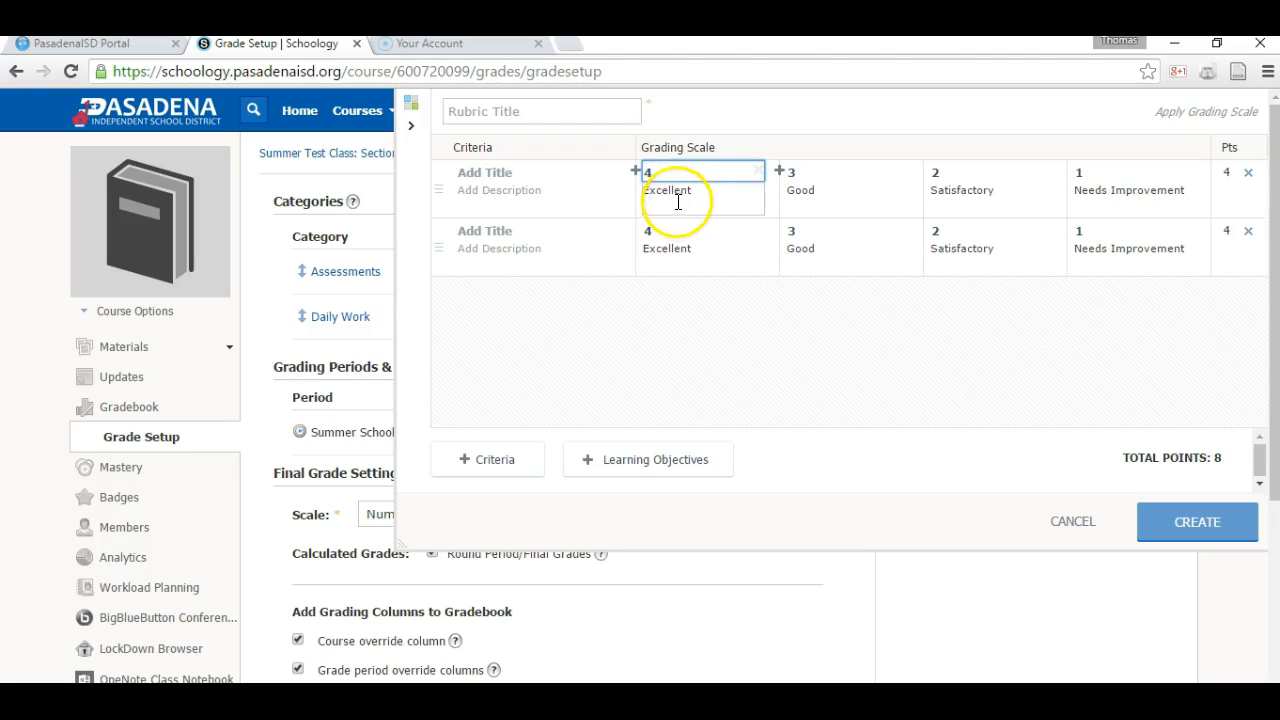
pyautogui.press('BackSpace')
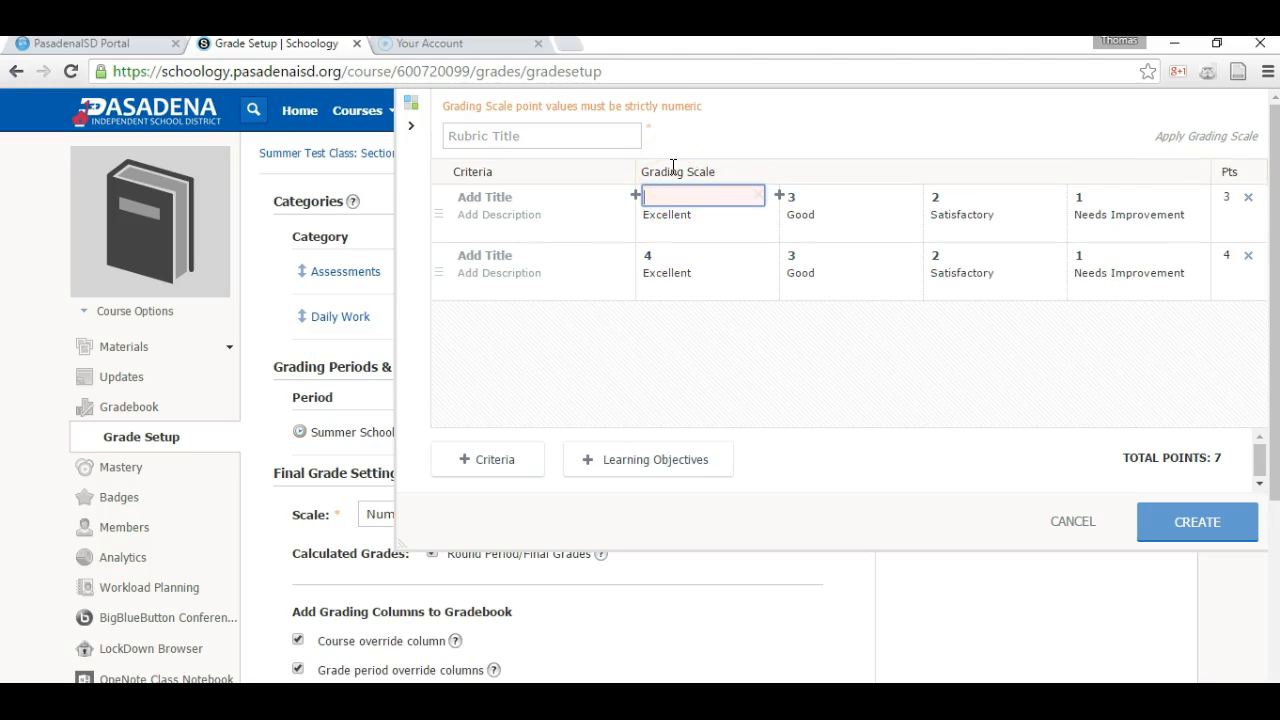
pyautogui.write('10')
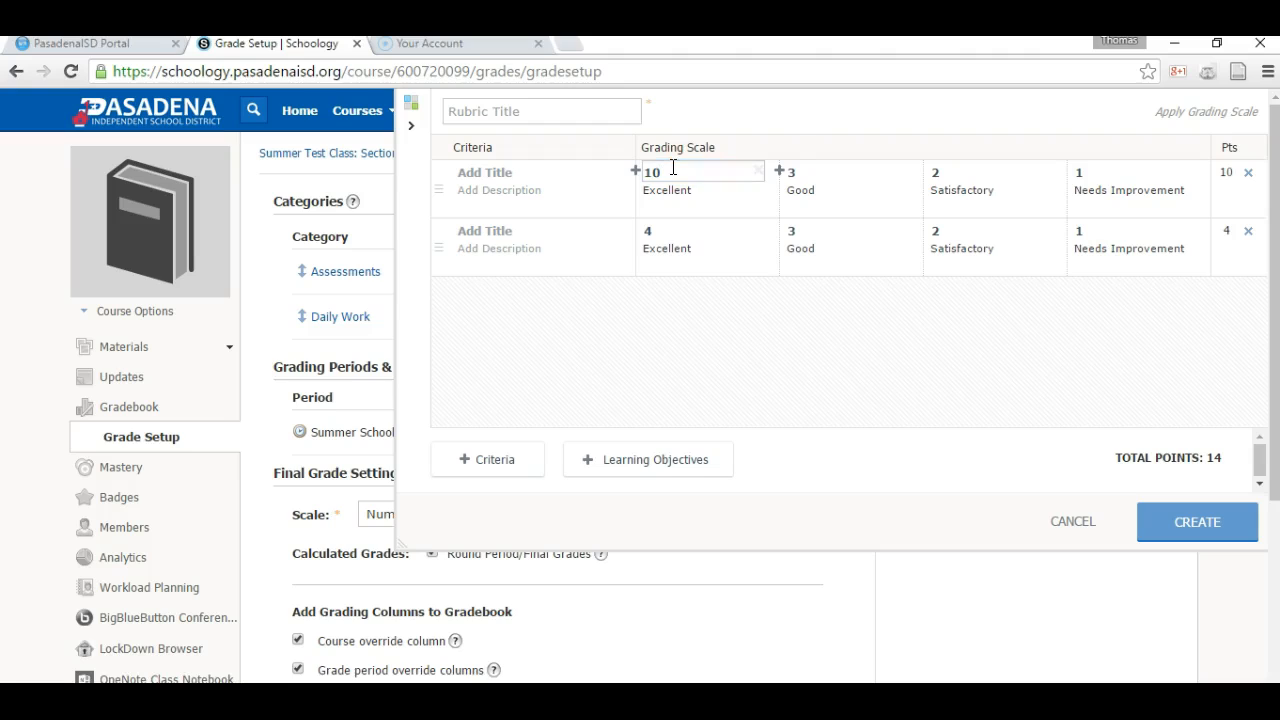
pyautogui.click(795, 172)
pyautogui.doubleClick(774, 172)
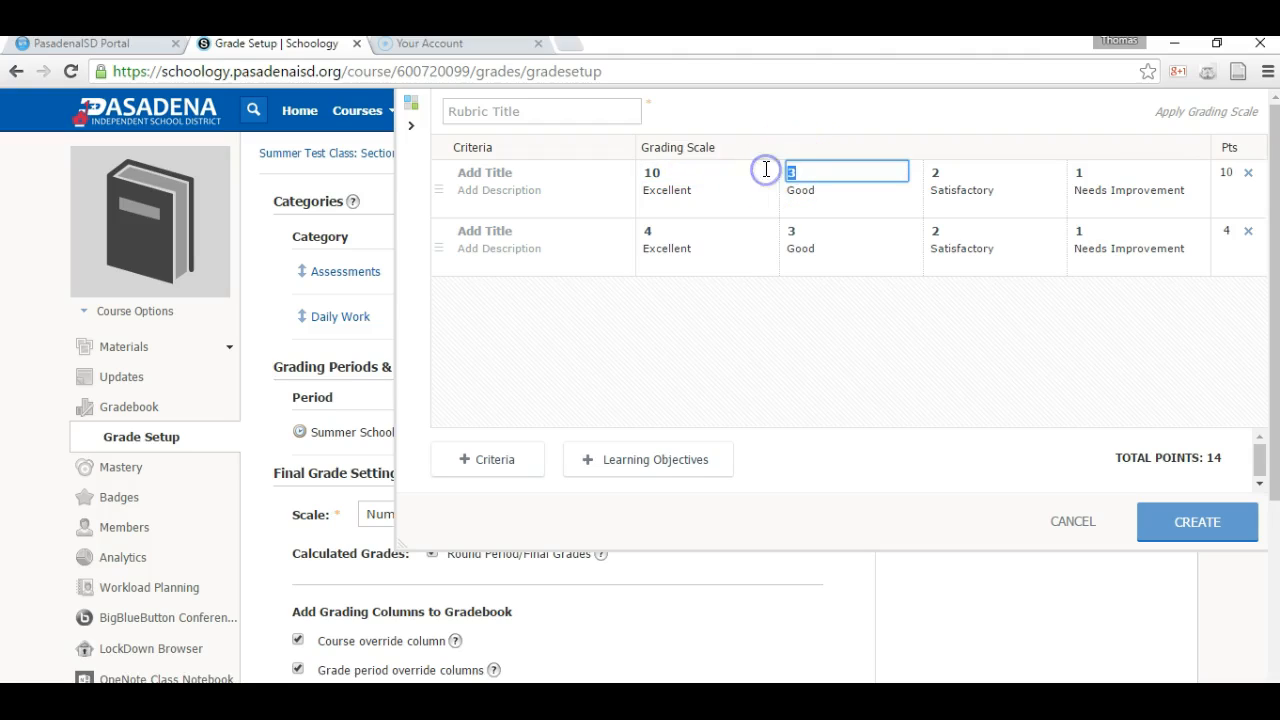
pyautogui.write('8')
pyautogui.doubleClick(963, 172)
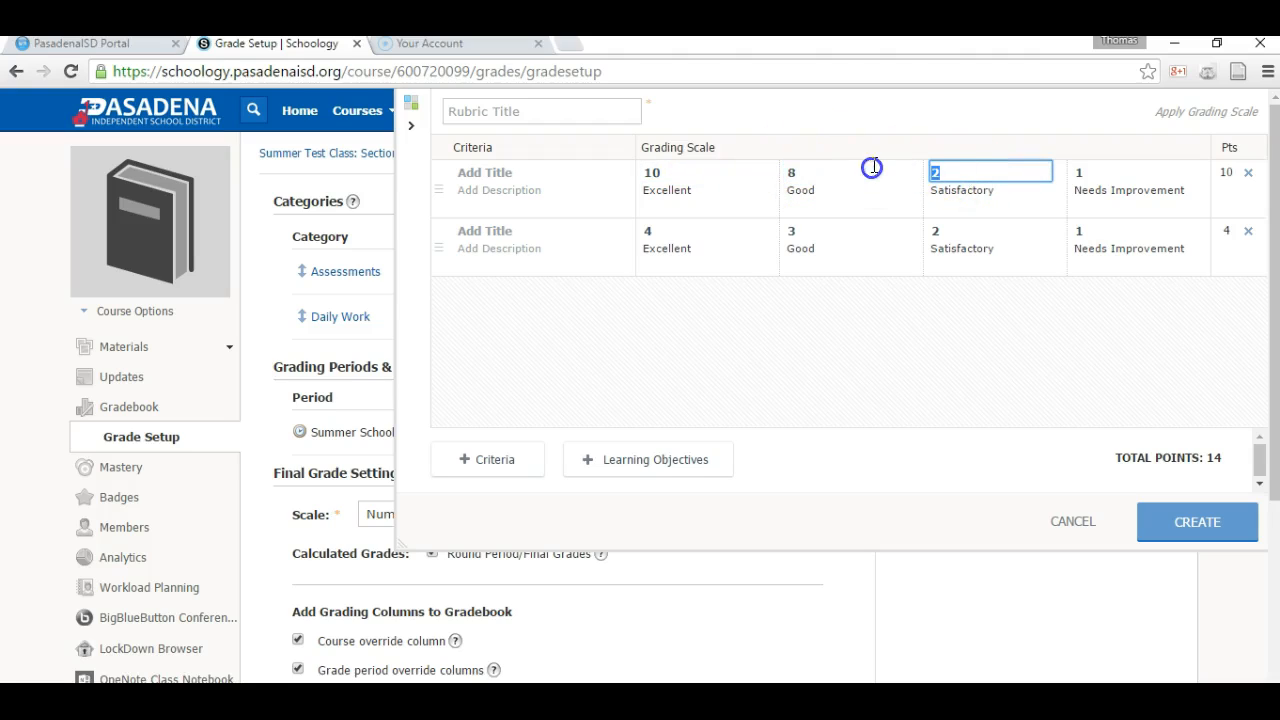
pyautogui.write('6')
pyautogui.doubleClick(1080, 176)
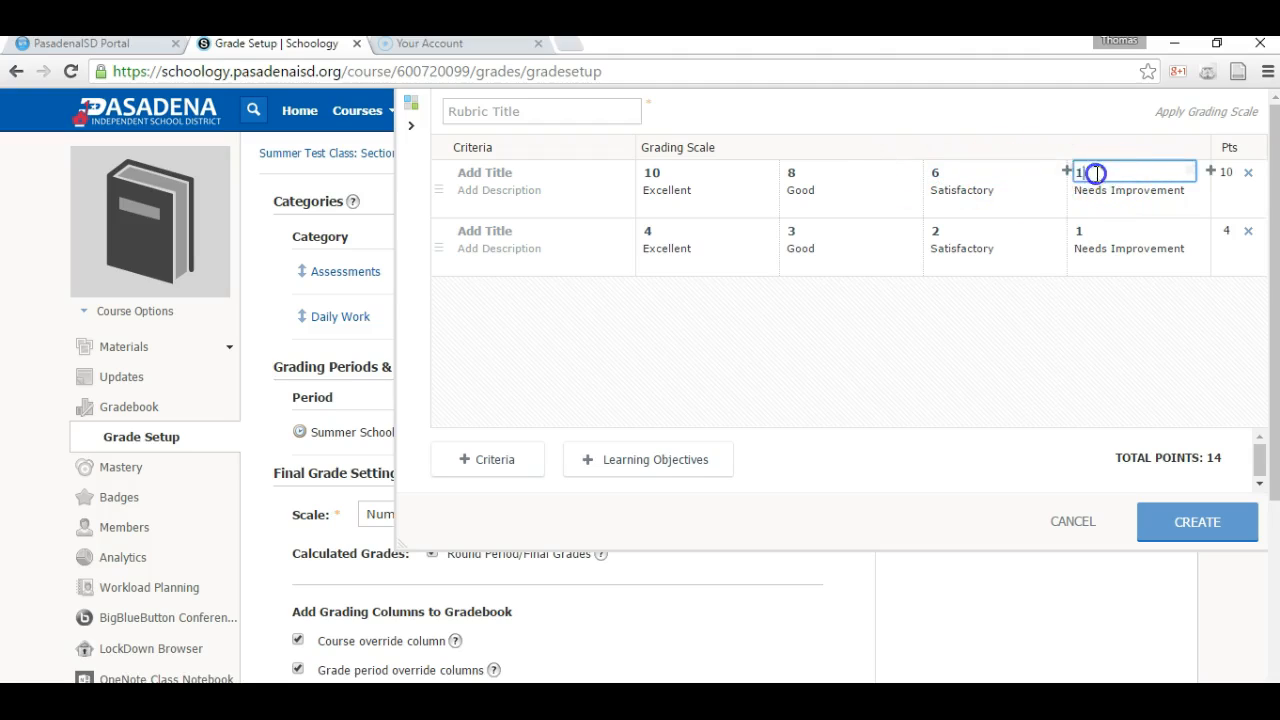
pyautogui.write('4')
pyautogui.click(1003, 371)
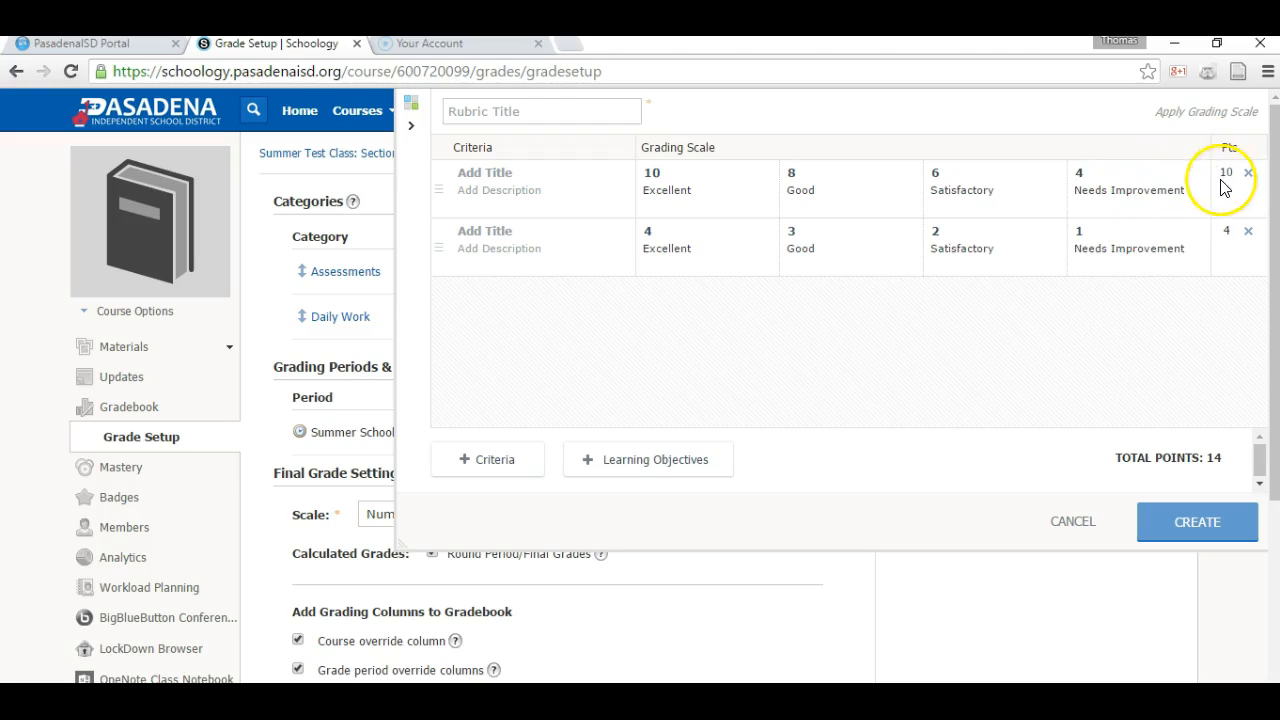
# - Title the first rubric criterion "Thesis"
pyautogui.click(547, 171)
pyautogui.click(520, 172)
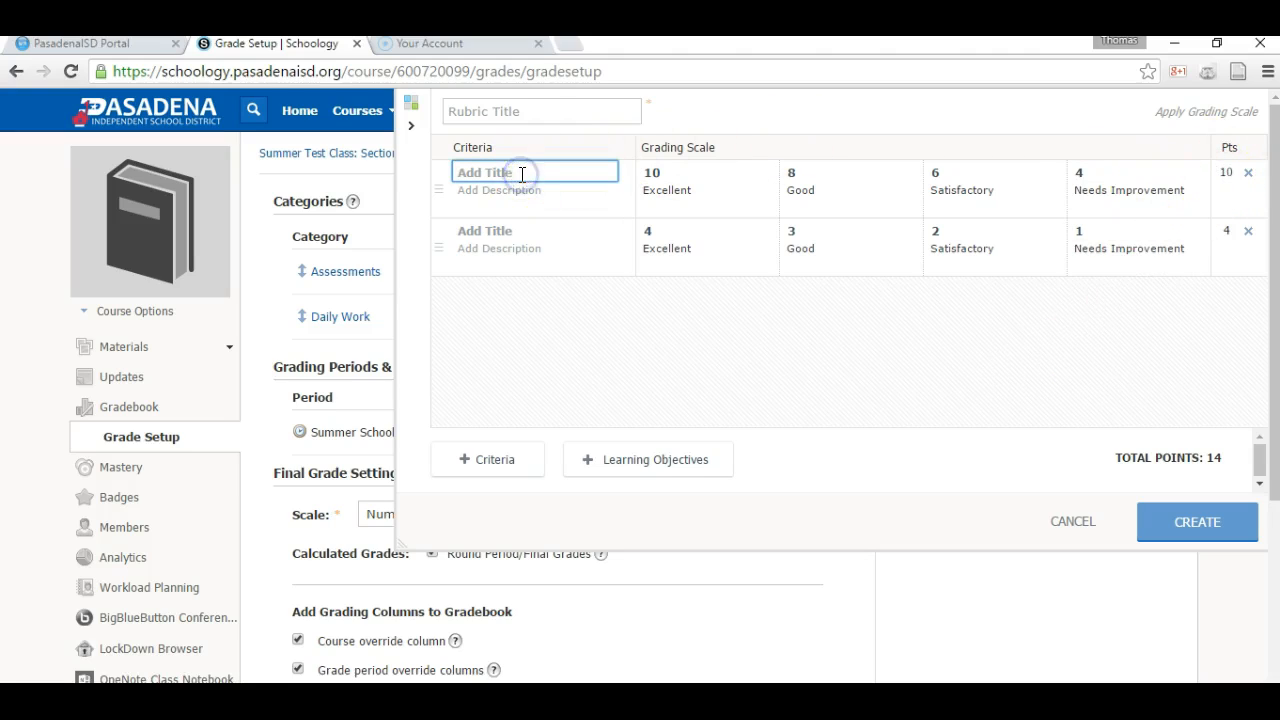
pyautogui.write('Thesis')
pyautogui.click(790, 349)
pyautogui.click(511, 205)
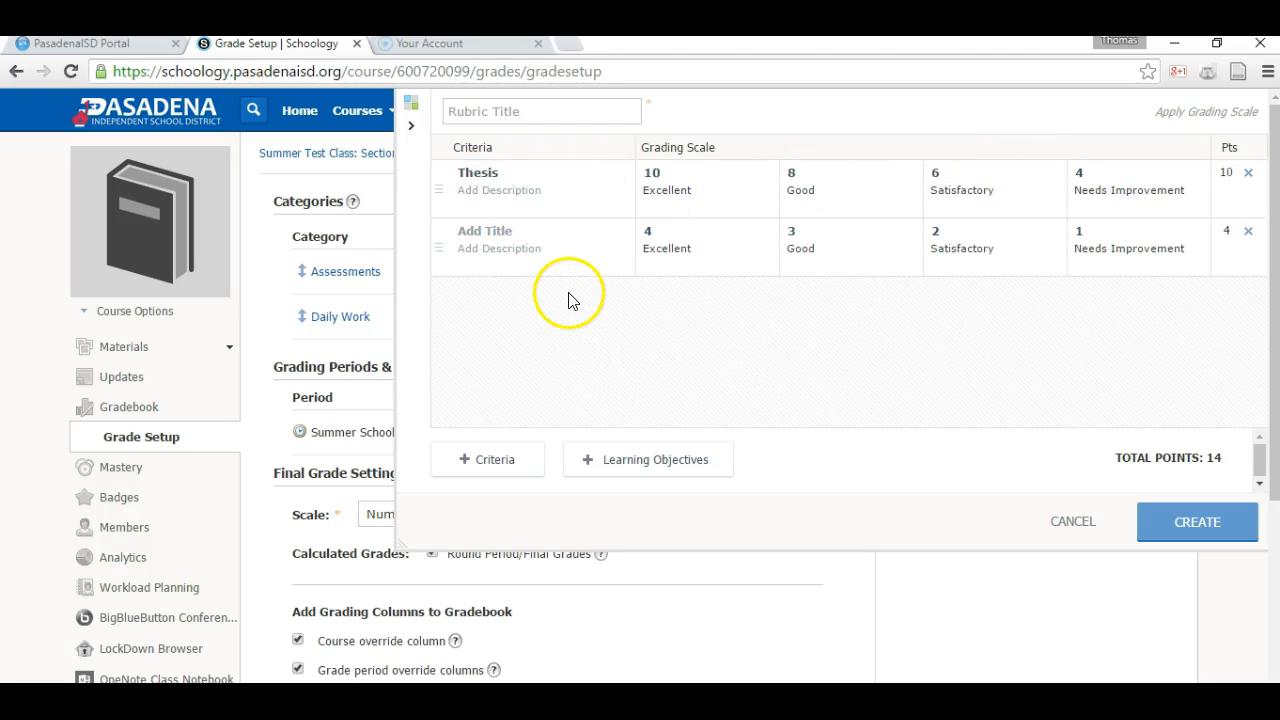
# - Title the second rubric criterion "Organization"
pyautogui.click(486, 231)
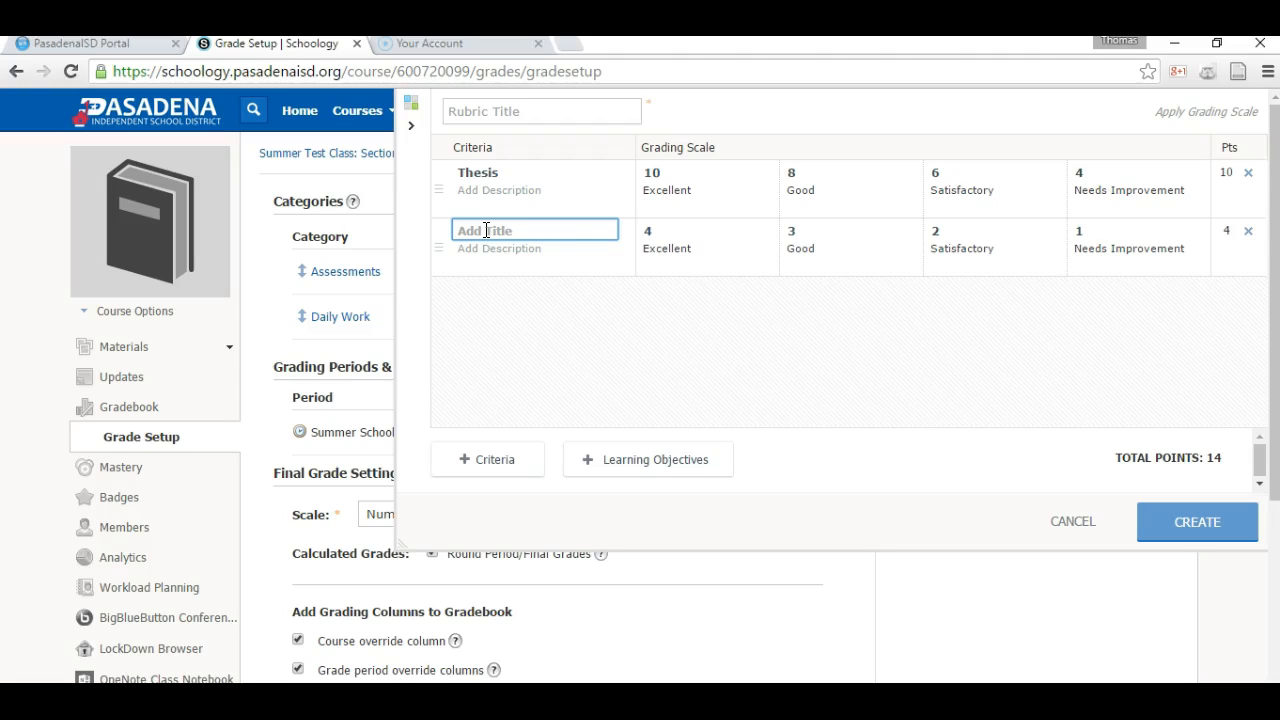
pyautogui.write('on')
pyautogui.press('Tab')
# - Set the Organization criterion's points to 20 for Excellent, 15 for Good, 10 for Satisfactory and 5 for Needs Improvement
pyautogui.click(634, 228)
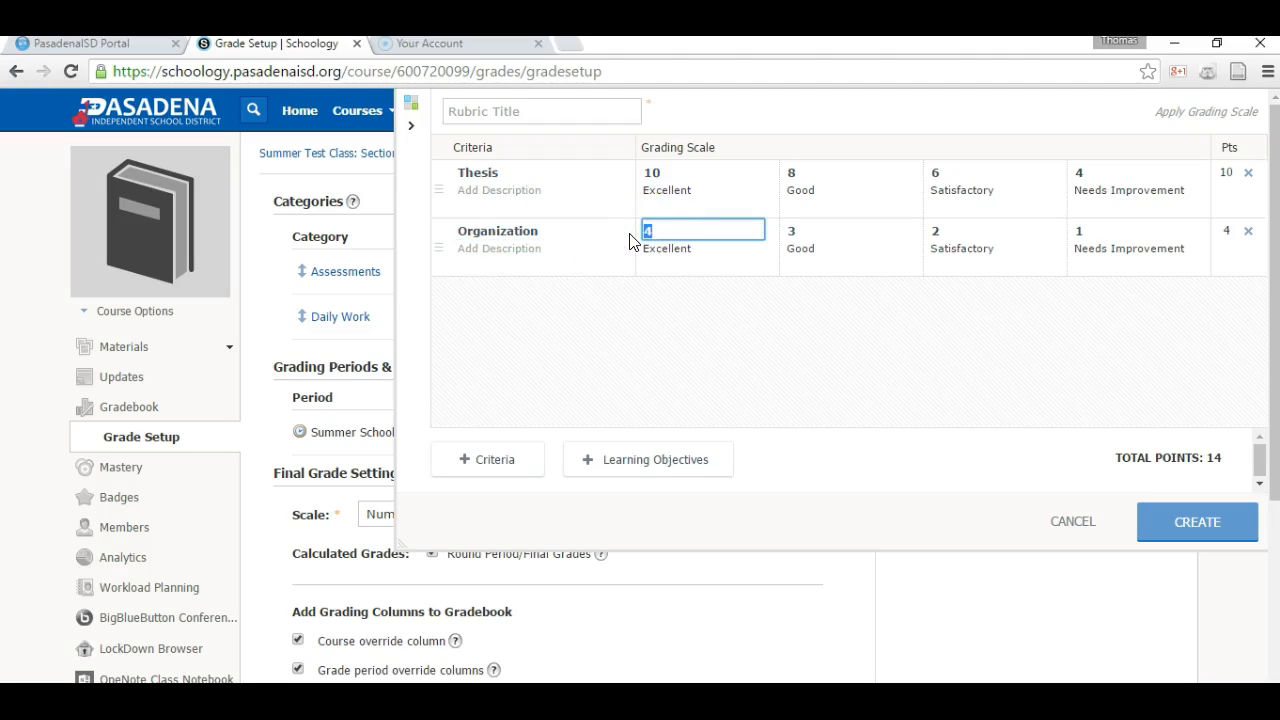
pyautogui.write('20')
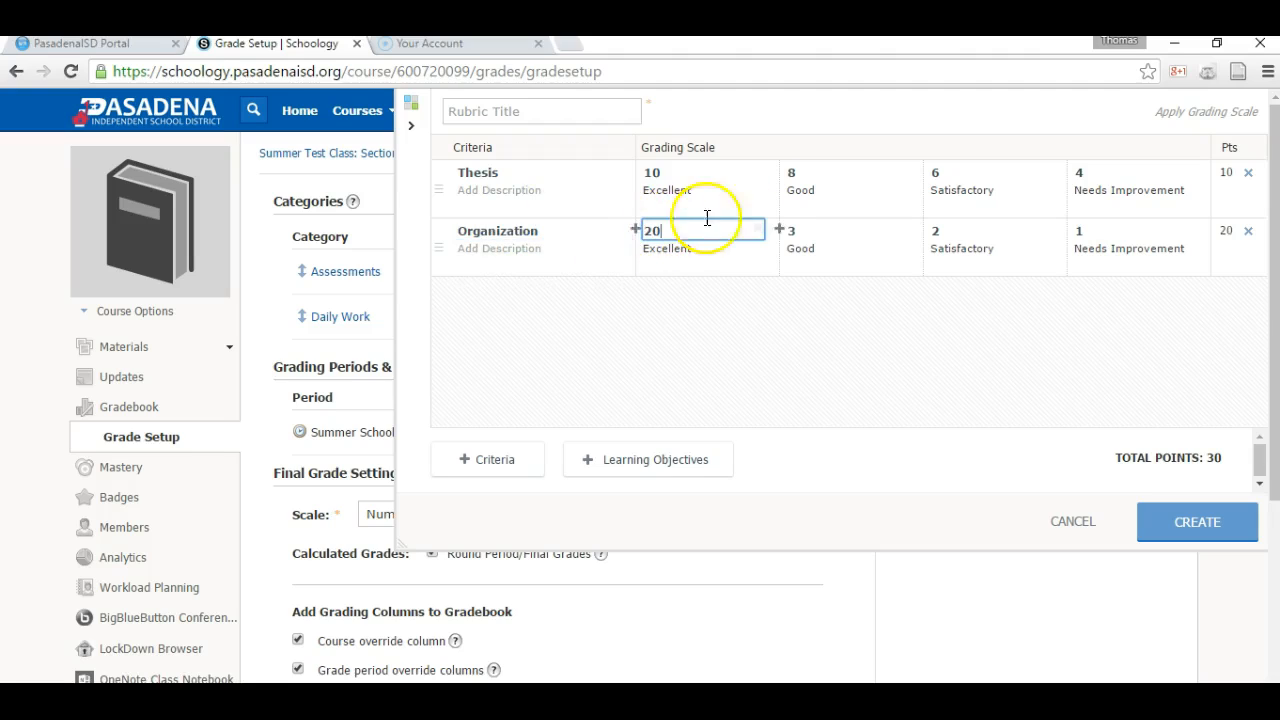
pyautogui.click(764, 232)
pyautogui.write('15')
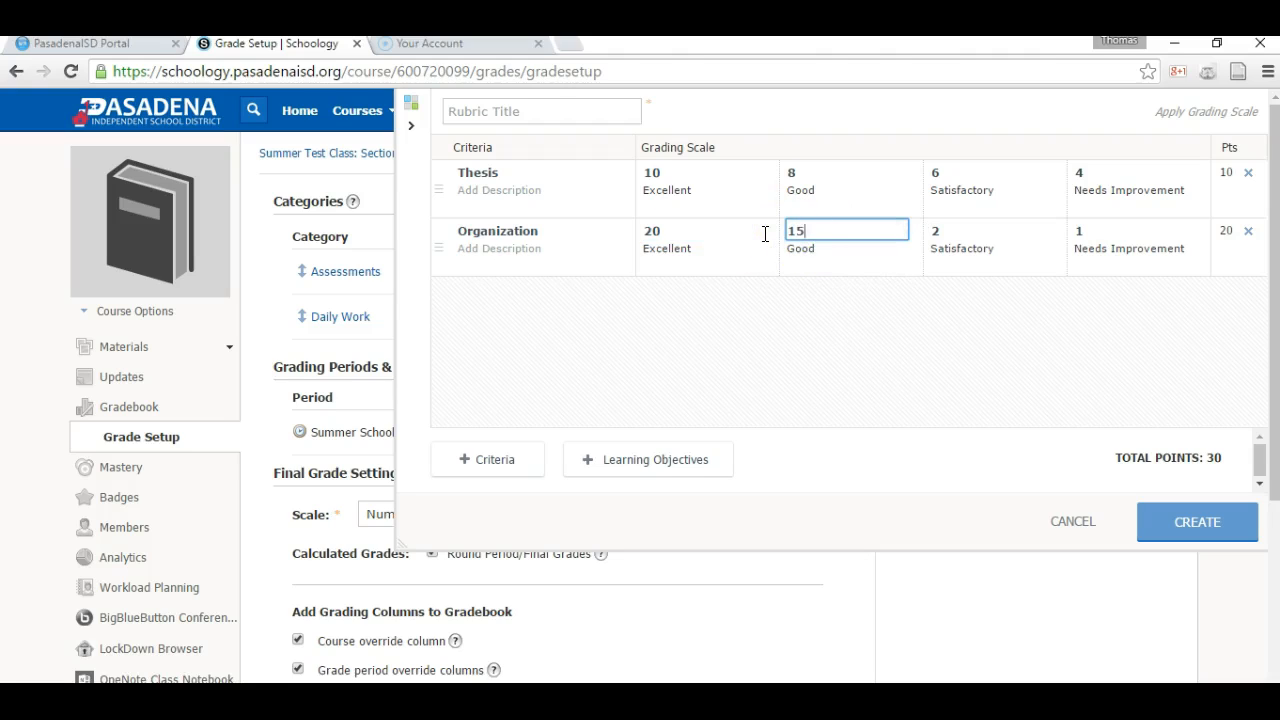
pyautogui.click(971, 224)
pyautogui.write('10')
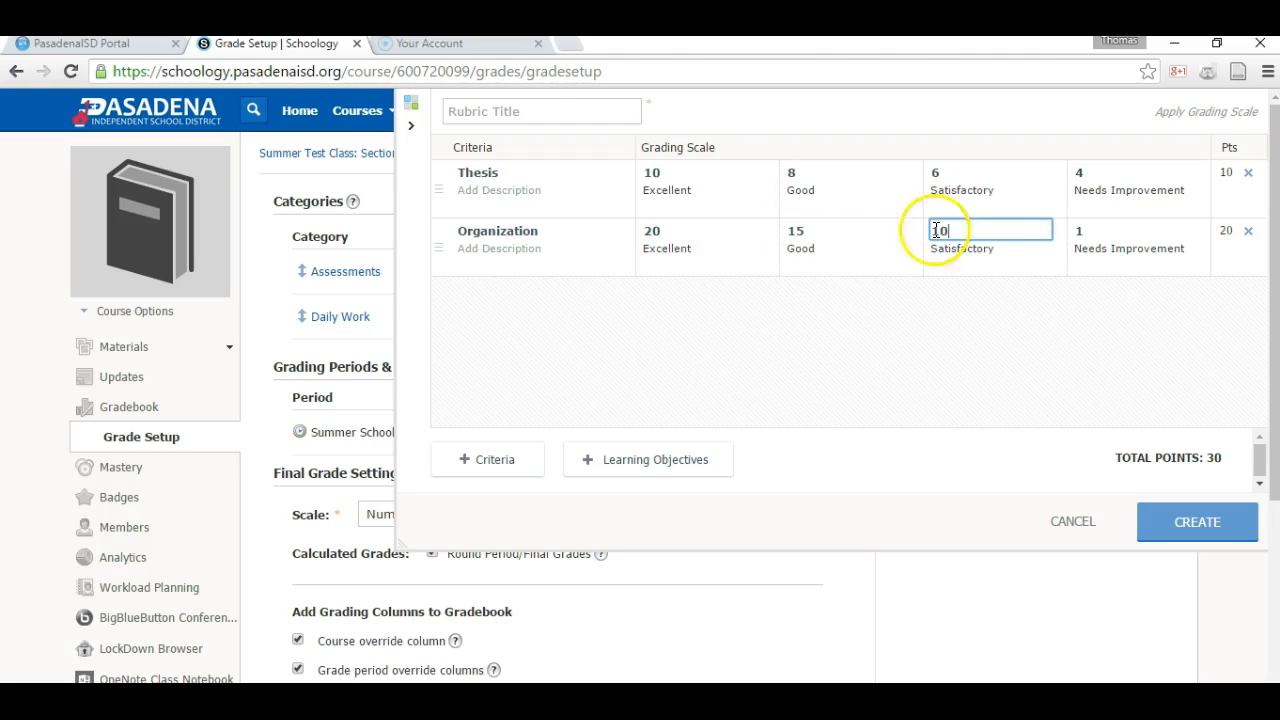
pyautogui.click(1056, 234)
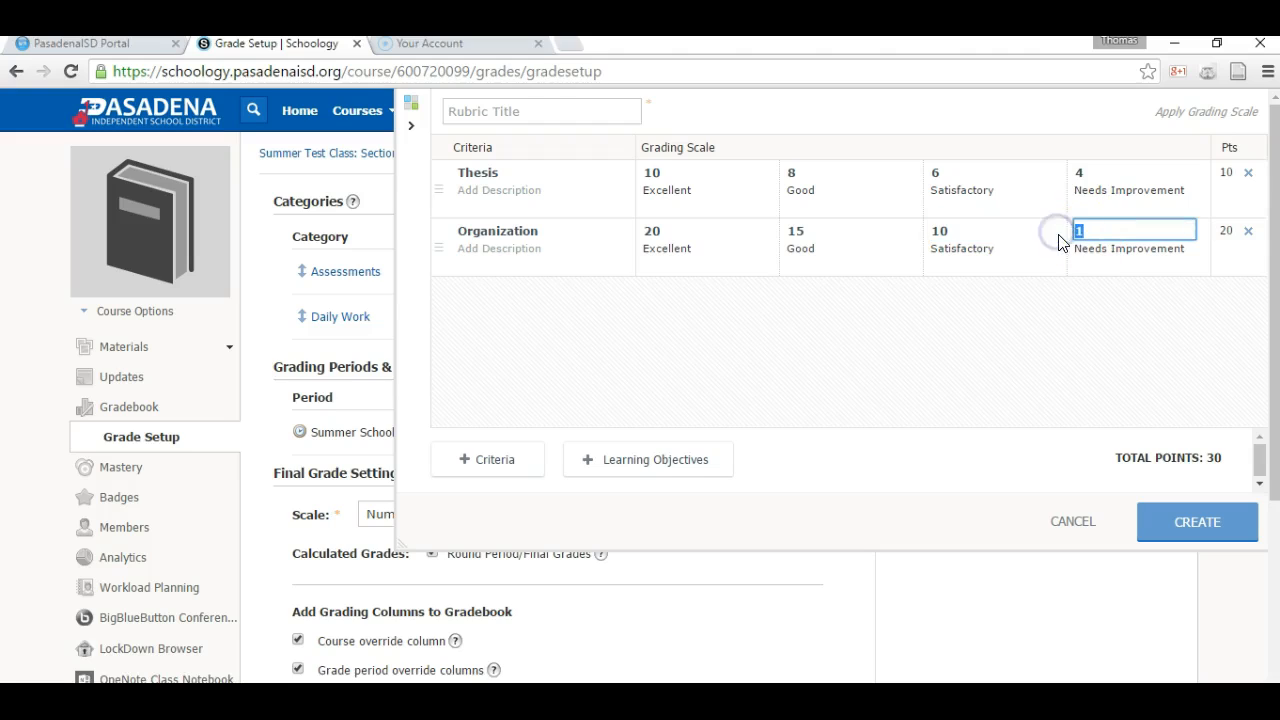
pyautogui.write('5')
pyautogui.click(1117, 305)
pyautogui.click(1226, 178)
pyautogui.click(646, 243)
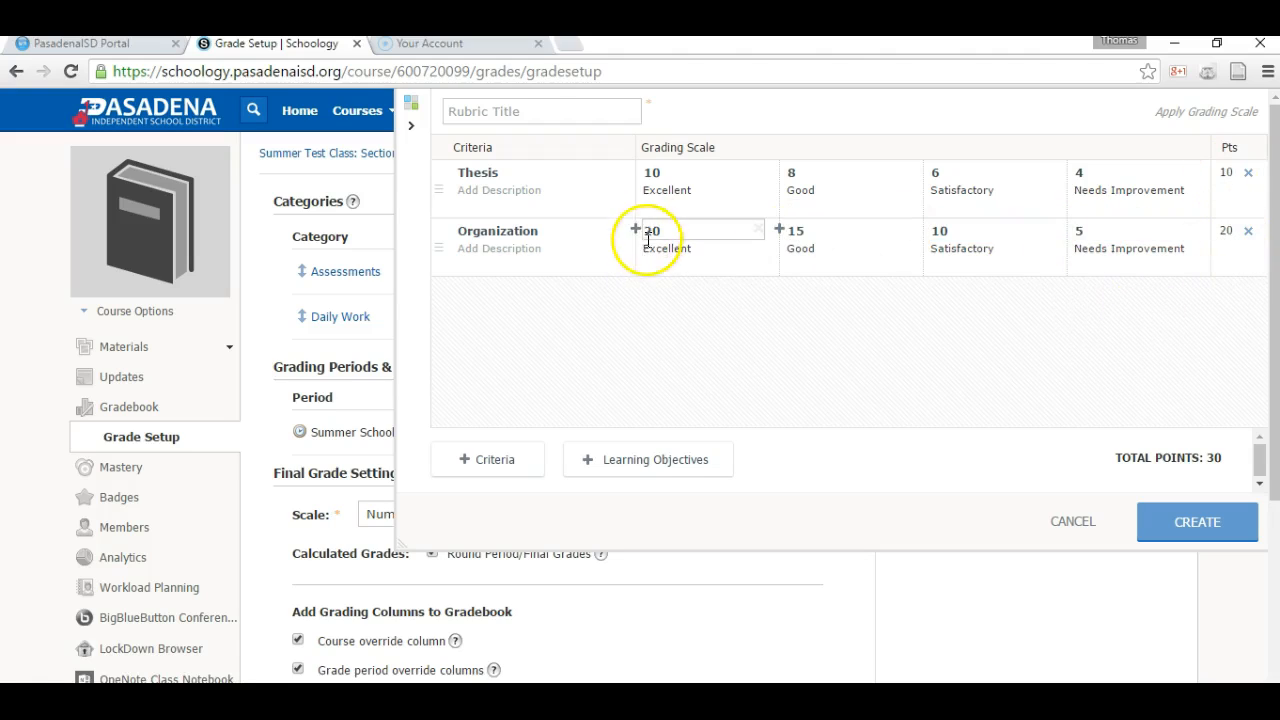
pyautogui.click(749, 326)
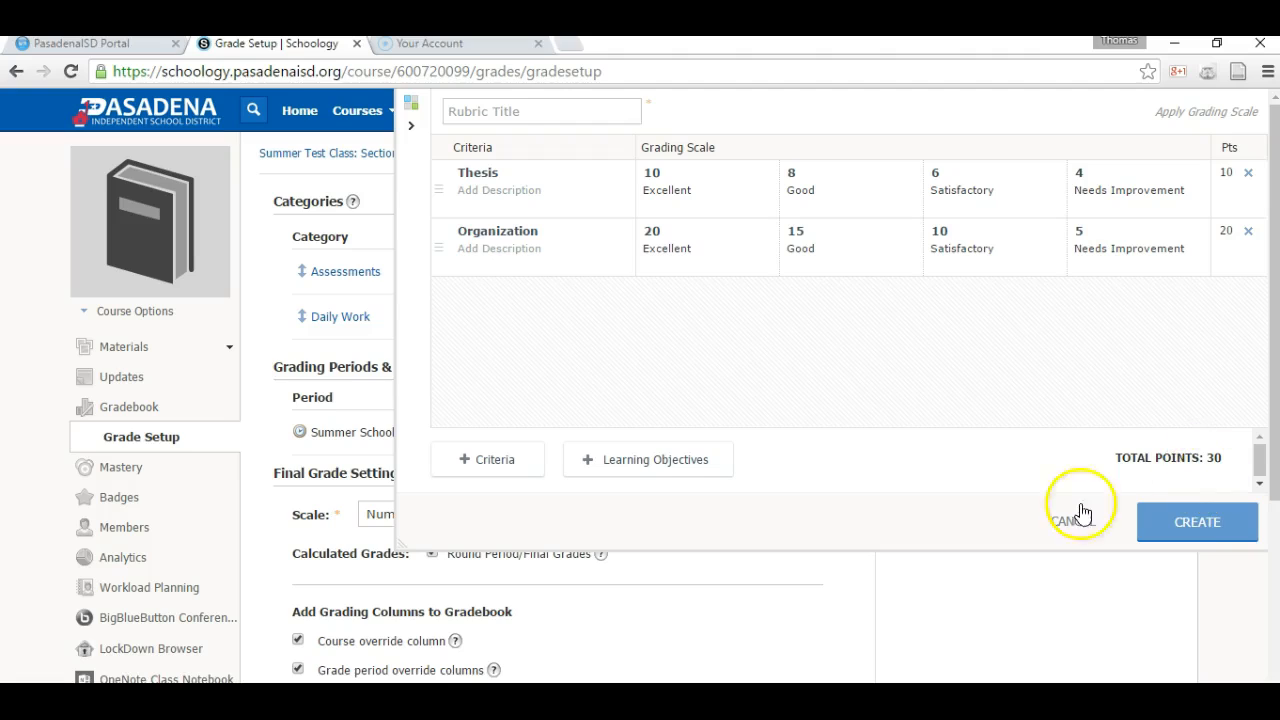
# - Title the new rubric "Test" and create it
pyautogui.click(498, 114)
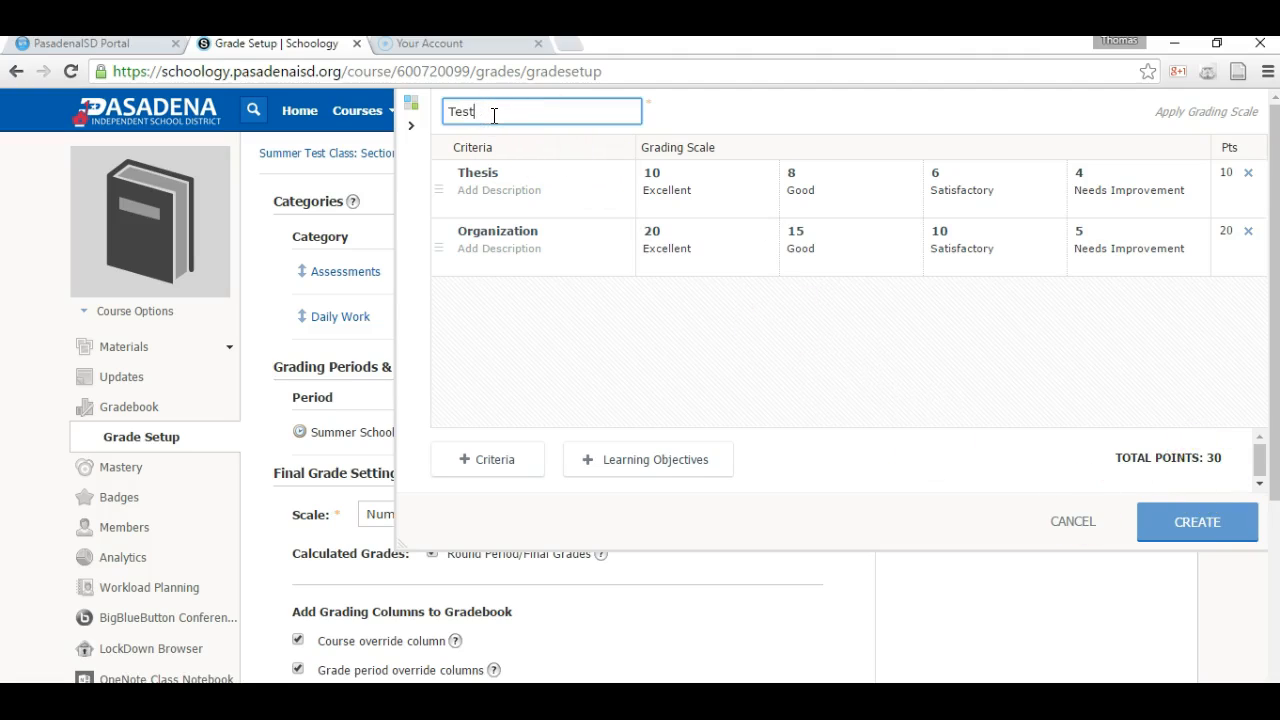
pyautogui.write('Test')
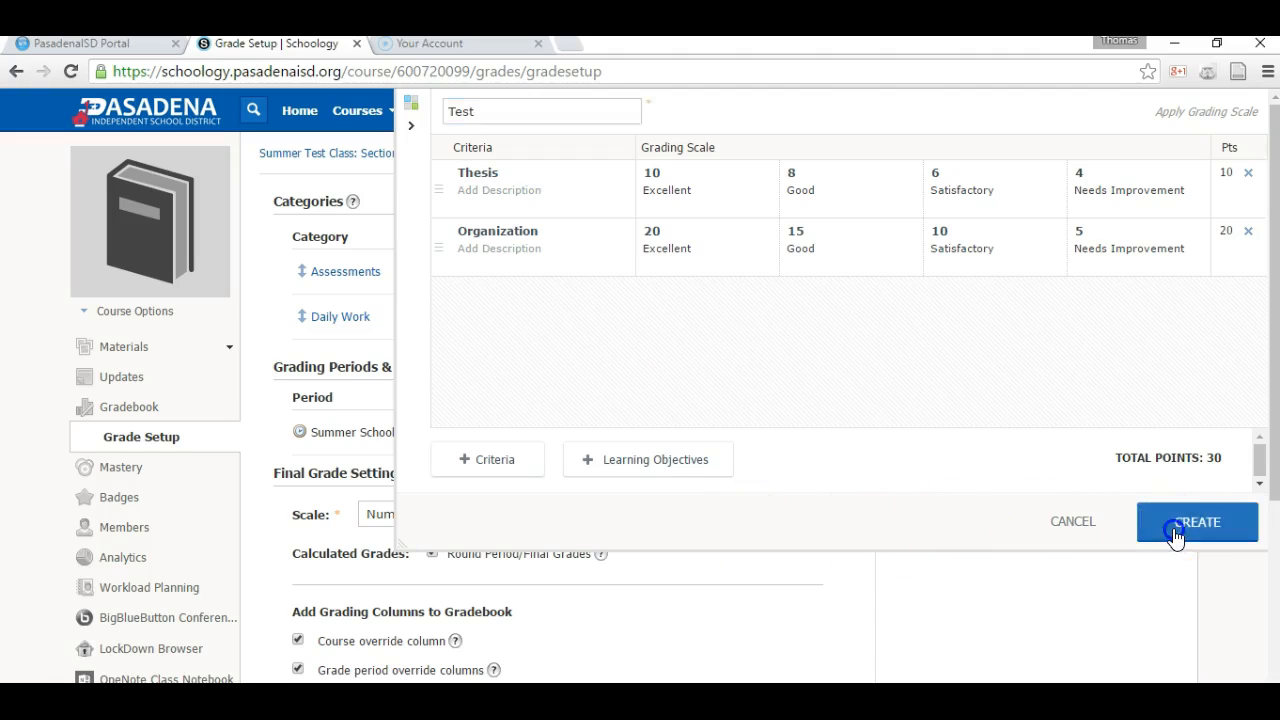
pyautogui.click(1175, 530)
# - Open the Test rubric from the course's rubric list to review it, and close it without saving
pyautogui.click(931, 323)
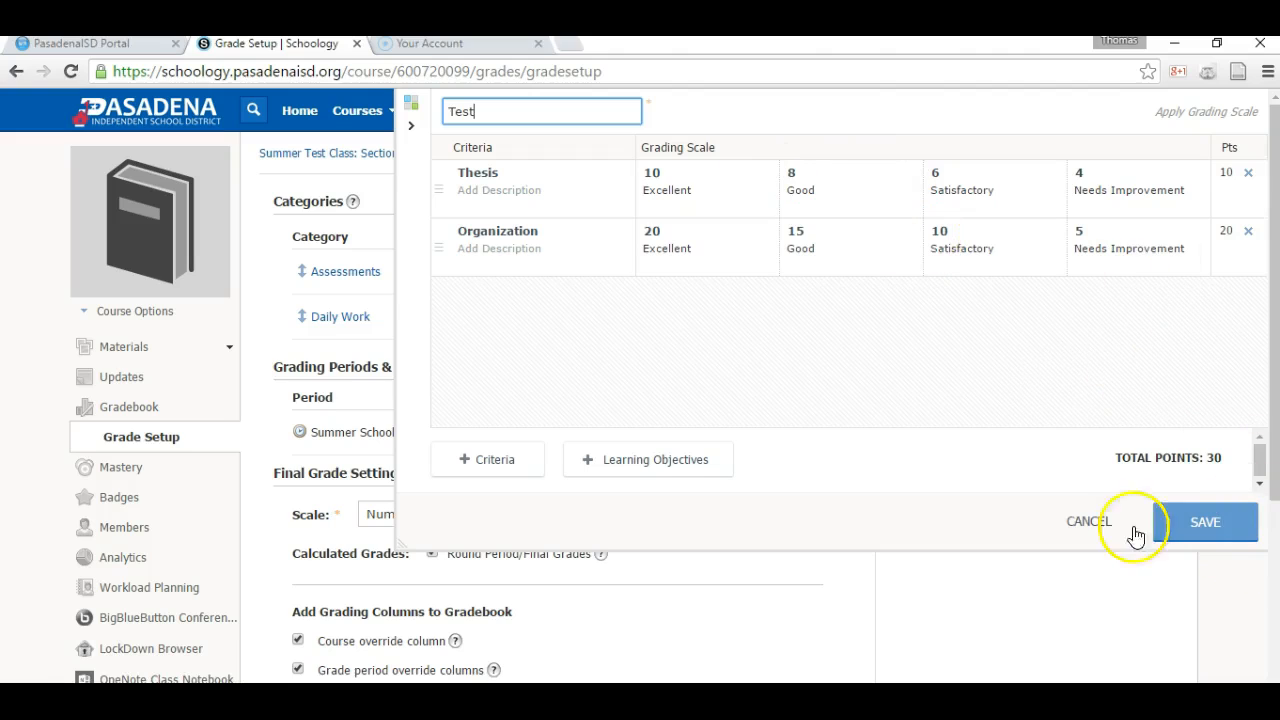
pyautogui.click(1100, 528)
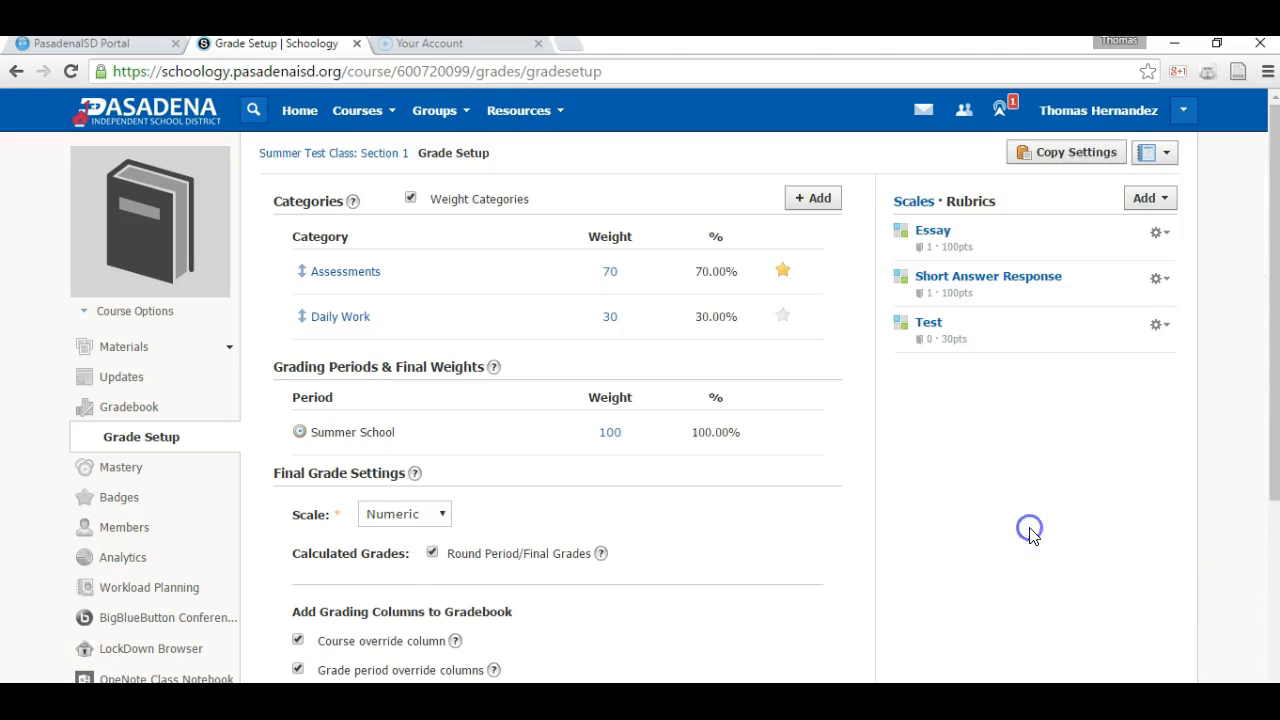